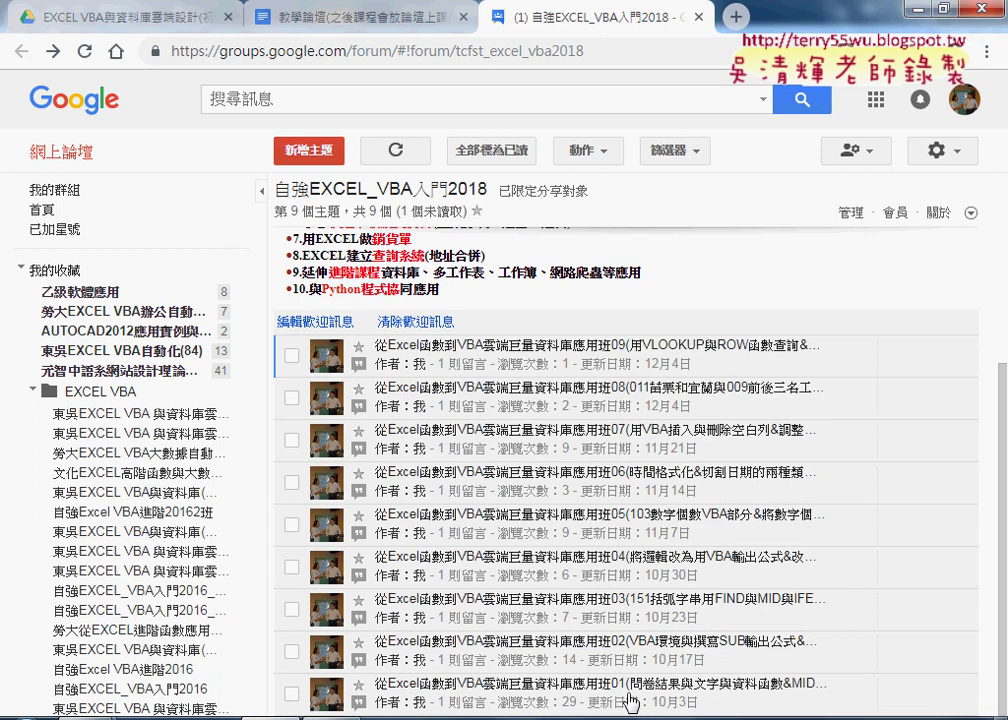
# - Scroll the 自強EXCEL_VBA入門2018 topic list and open the 應用班01 topic post
pyautogui.scroll(1, 670, 618)
pyautogui.scroll(1, 672, 618)
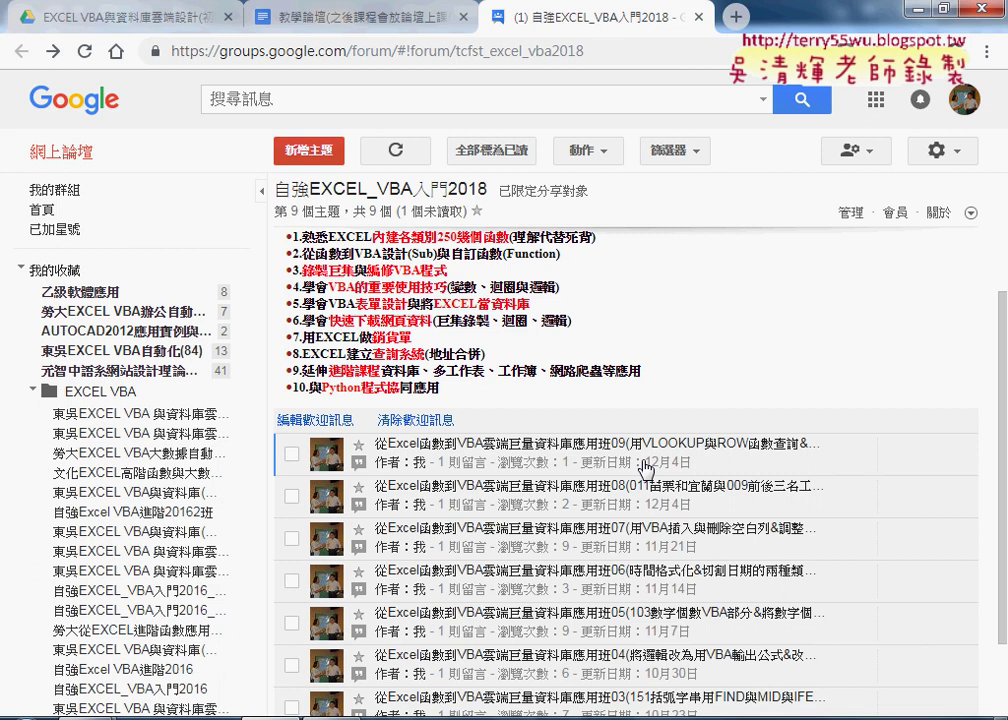
pyautogui.scroll(-1, 645, 470)
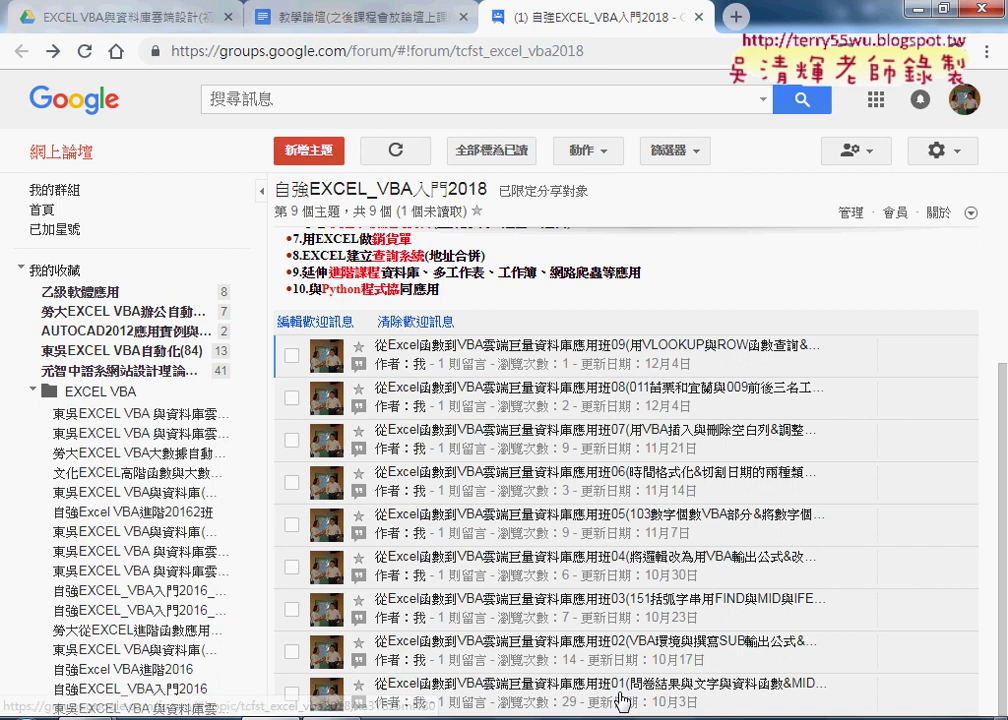
pyautogui.click(622, 697)
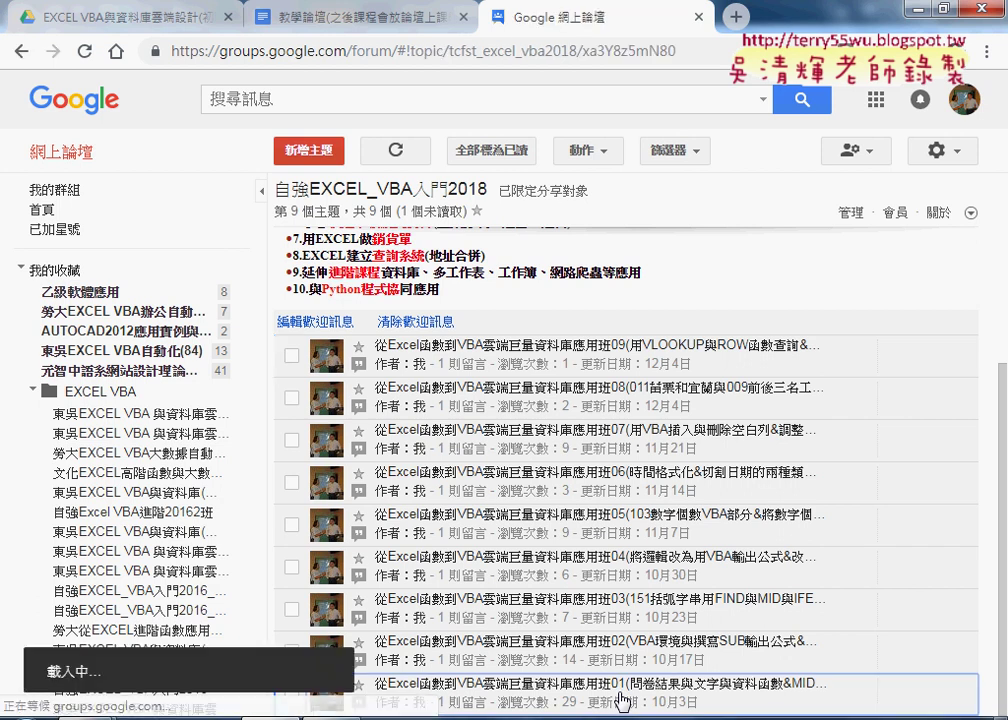
pyautogui.click(640, 600)
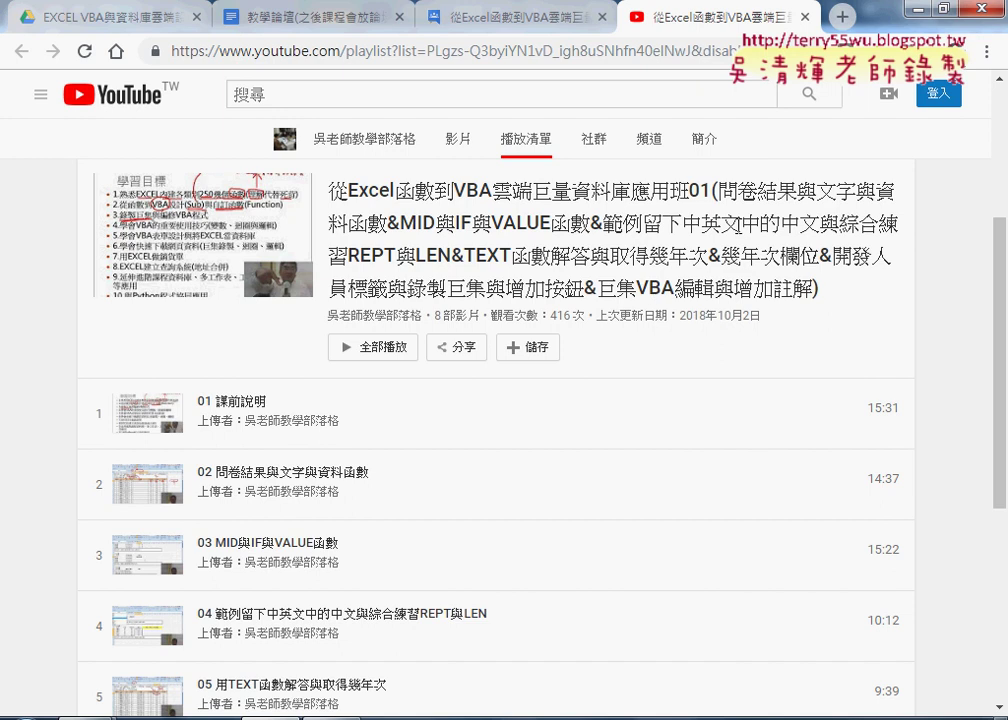
pyautogui.click(806, 19)
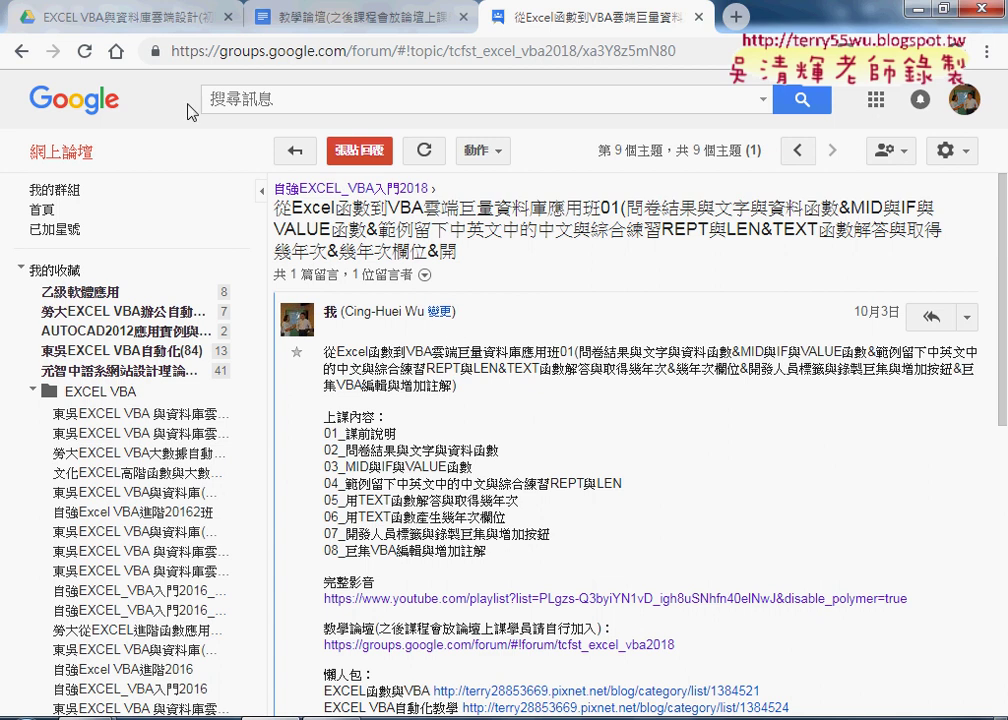
# - Open the 應用班09 topic post and highlight VLOOKUP, ROW, INDEX and MATCH in its lessons
pyautogui.click(21, 51)
pyautogui.click(515, 365)
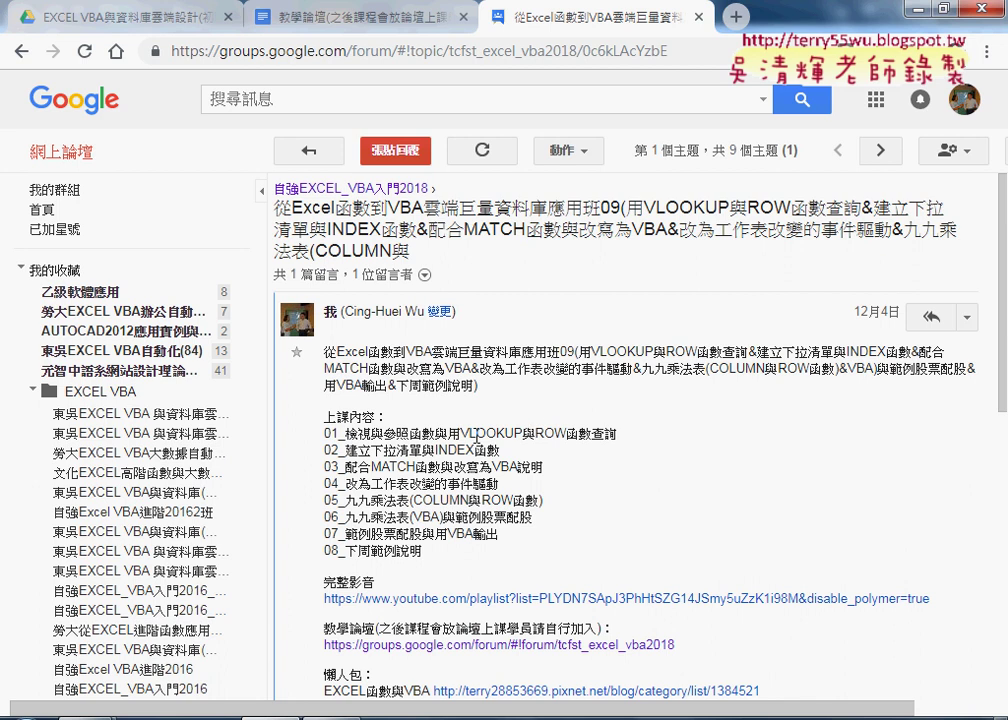
pyautogui.moveTo(461, 433); pyautogui.dragTo(524, 432)
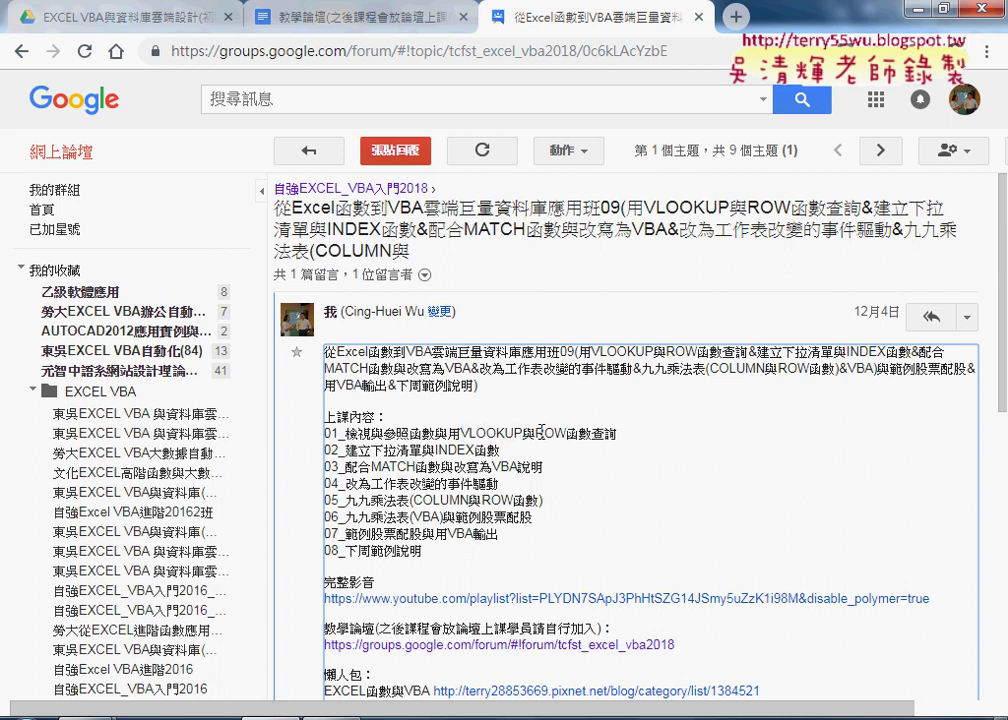
pyautogui.moveTo(536, 433); pyautogui.dragTo(567, 433)
pyautogui.click(443, 451)
pyautogui.moveTo(441, 451); pyautogui.dragTo(502, 451)
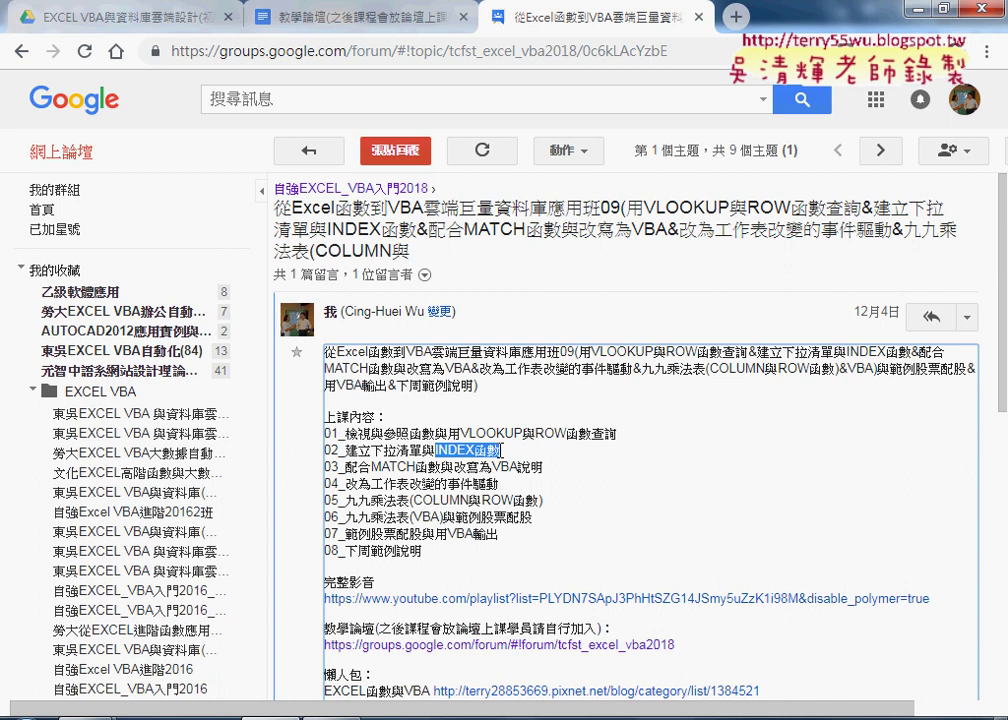
pyautogui.moveTo(372, 467); pyautogui.dragTo(443, 464)
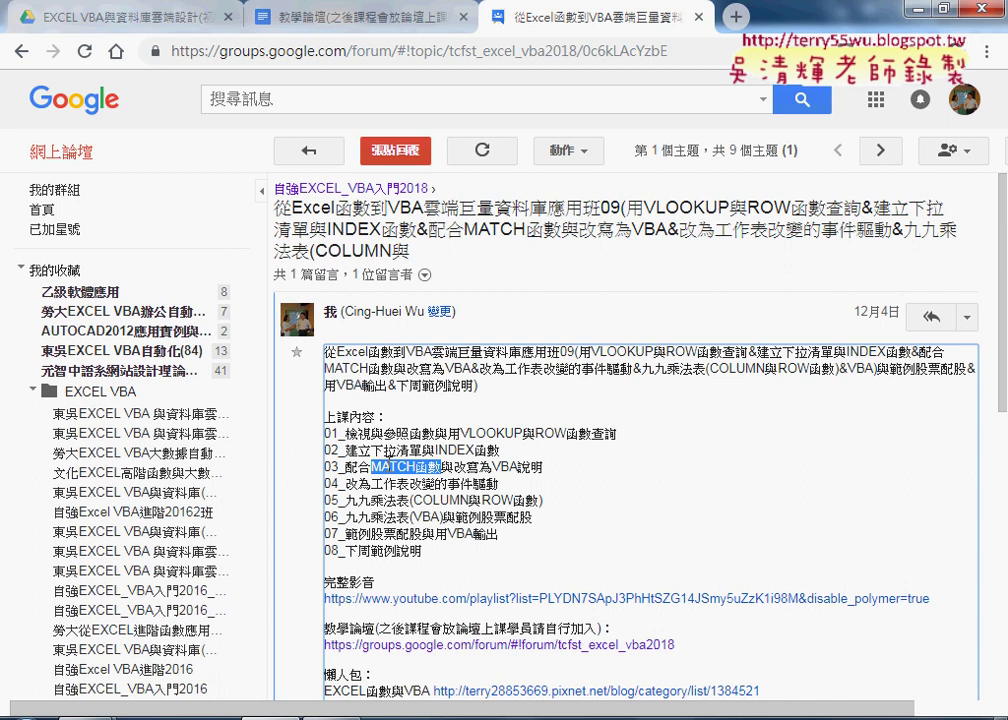
pyautogui.moveTo(436, 450); pyautogui.dragTo(501, 451)
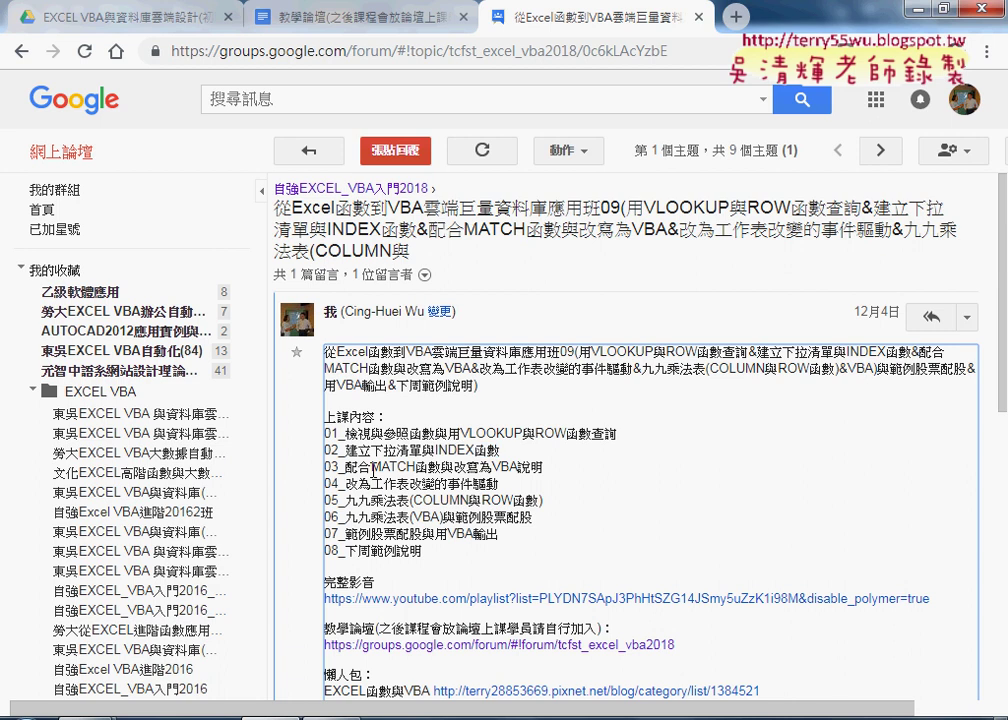
pyautogui.moveTo(372, 467); pyautogui.dragTo(442, 468)
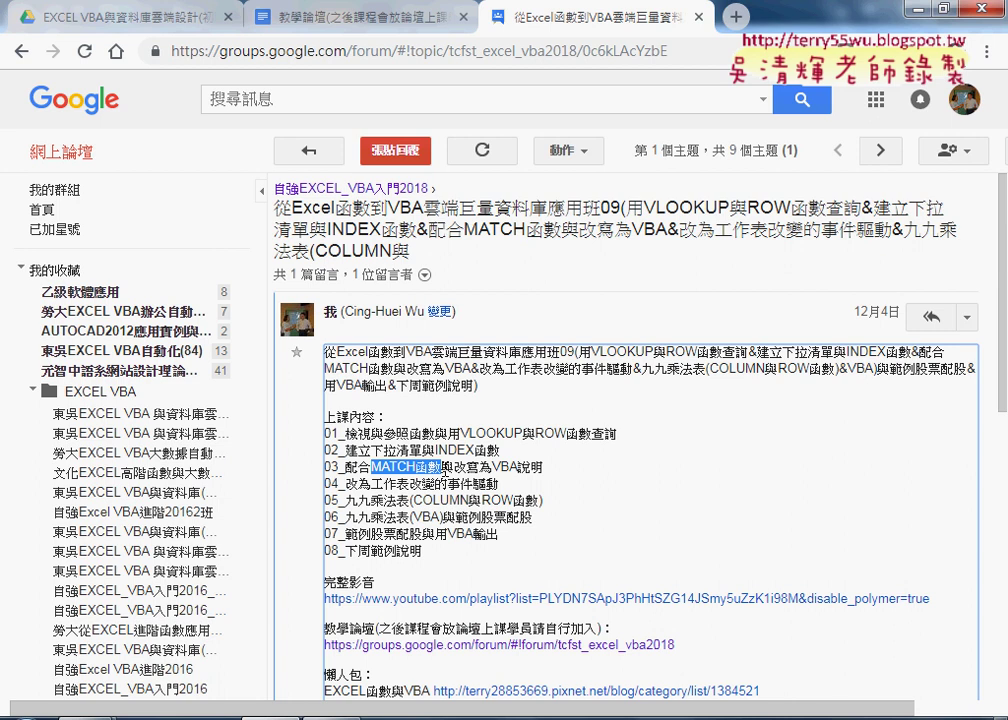
pyautogui.moveTo(436, 451); pyautogui.dragTo(499, 451)
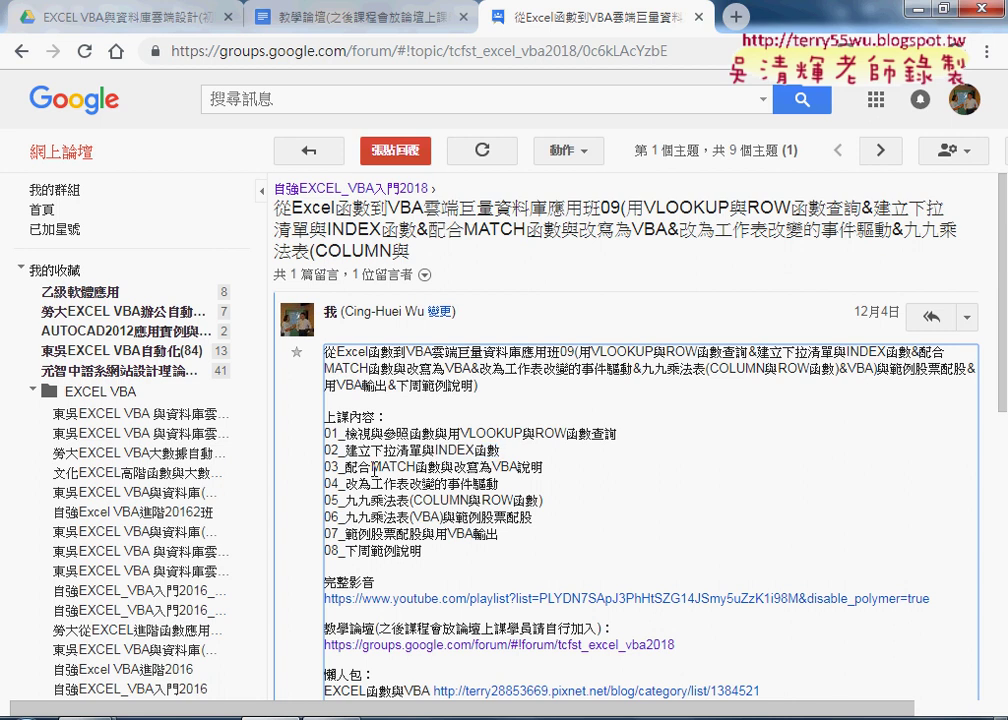
pyautogui.moveTo(372, 467); pyautogui.dragTo(524, 467)
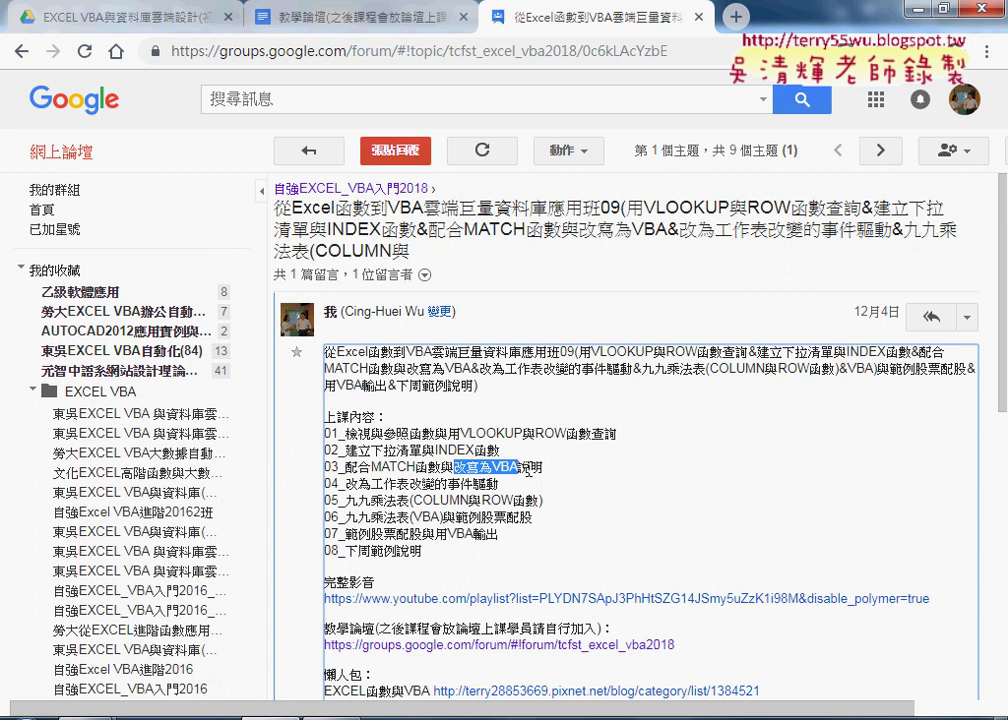
pyautogui.click(357, 382)
pyautogui.moveTo(448, 483); pyautogui.dragTo(497, 483)
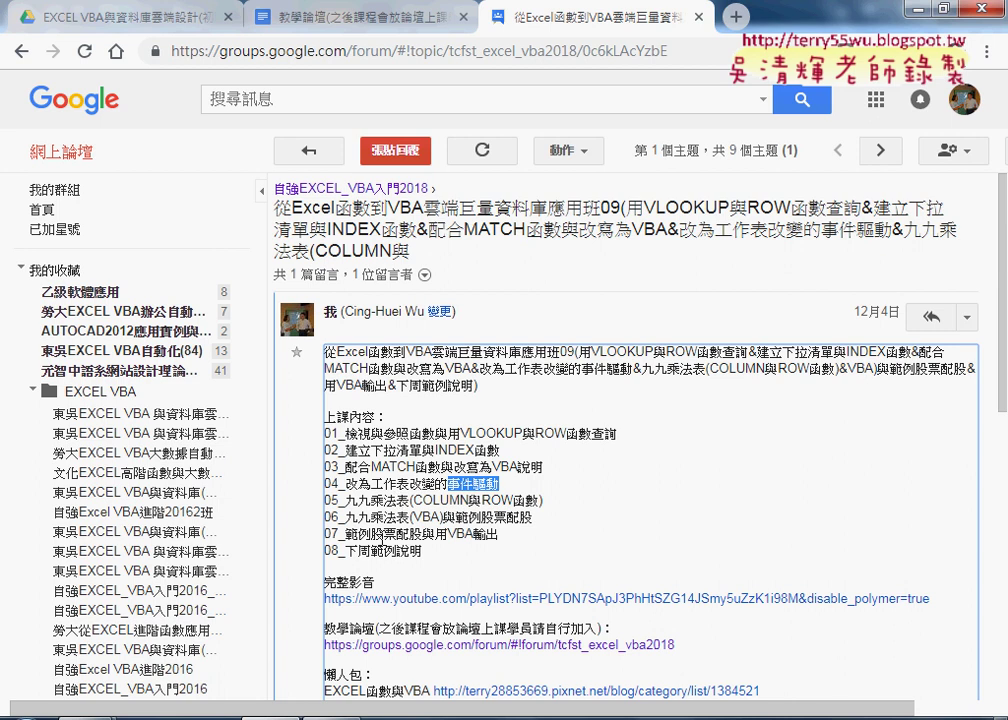
pyautogui.doubleClick(396, 534)
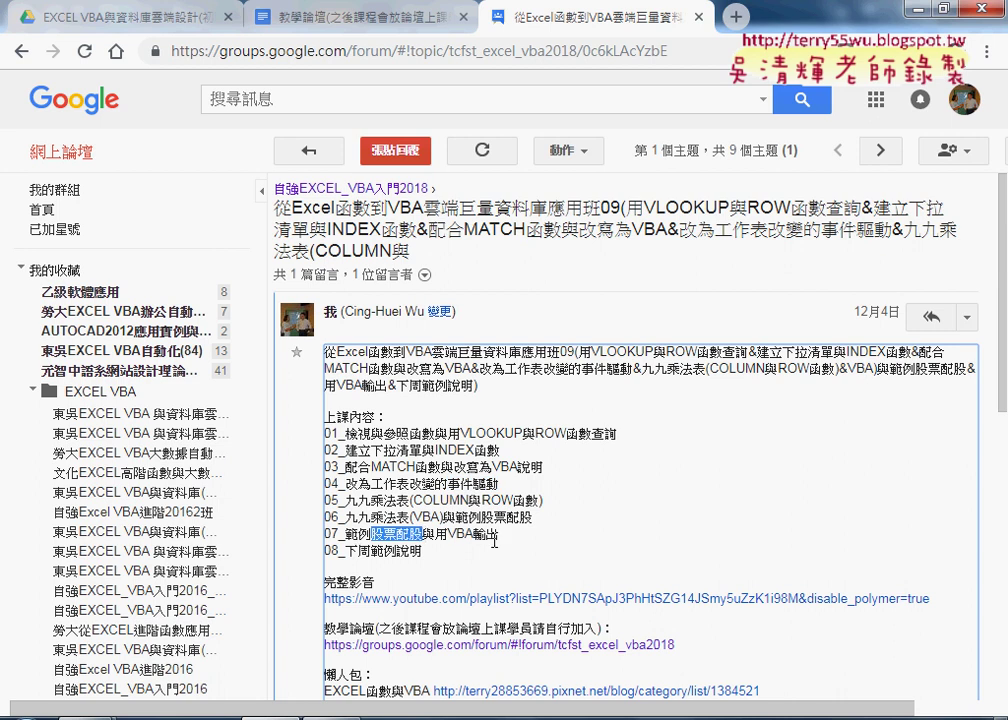
pyautogui.moveTo(421, 551); pyautogui.dragTo(345, 551)
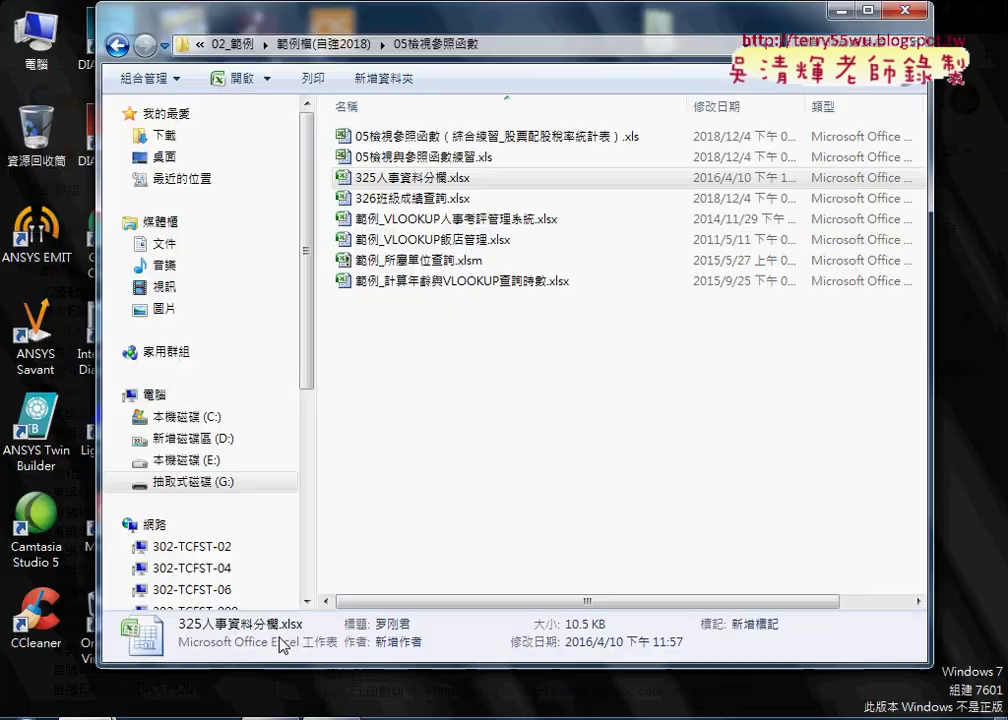
# - Navigate to the 05檢視參照函數 folder and select 325人事資料分欄.xlsx
pyautogui.click(277, 641)
pyautogui.click(329, 47)
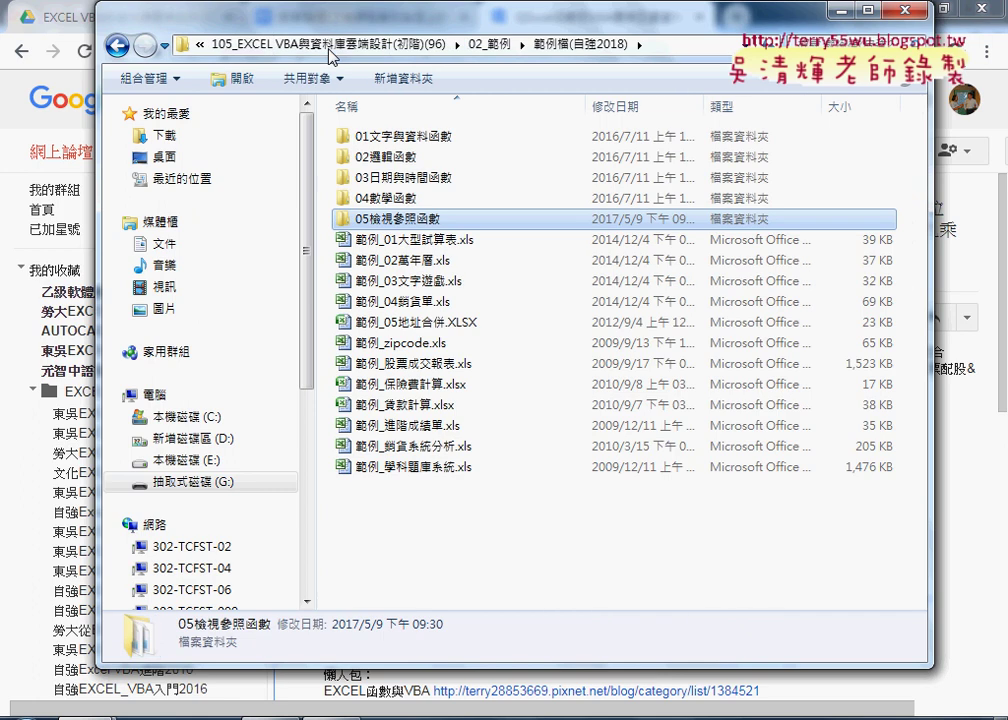
pyautogui.doubleClick(408, 220)
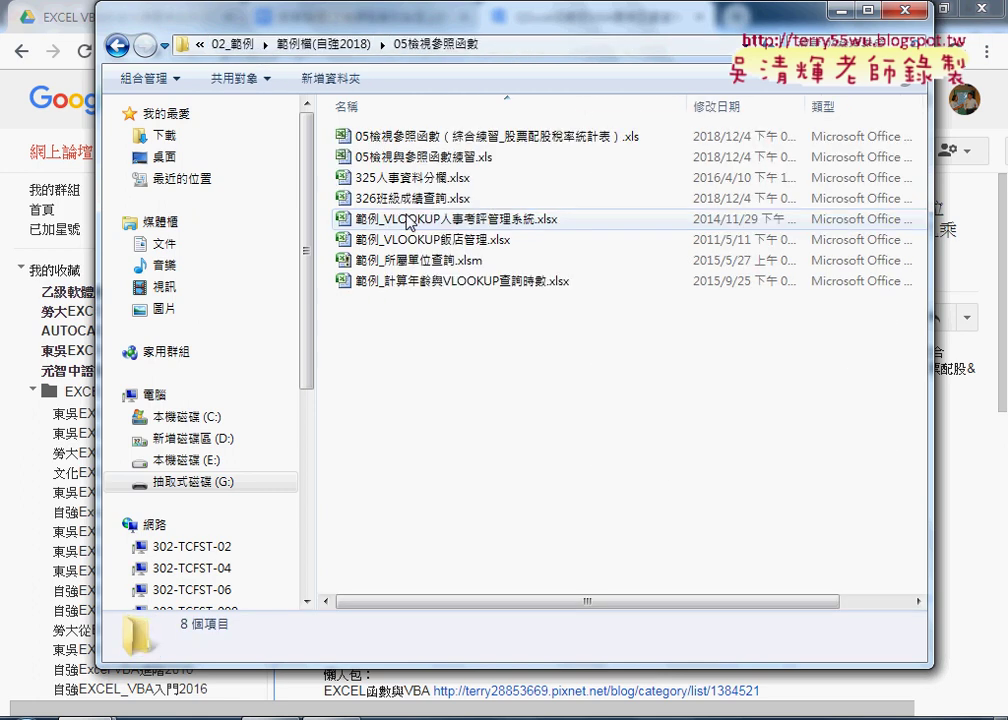
pyautogui.click(407, 180)
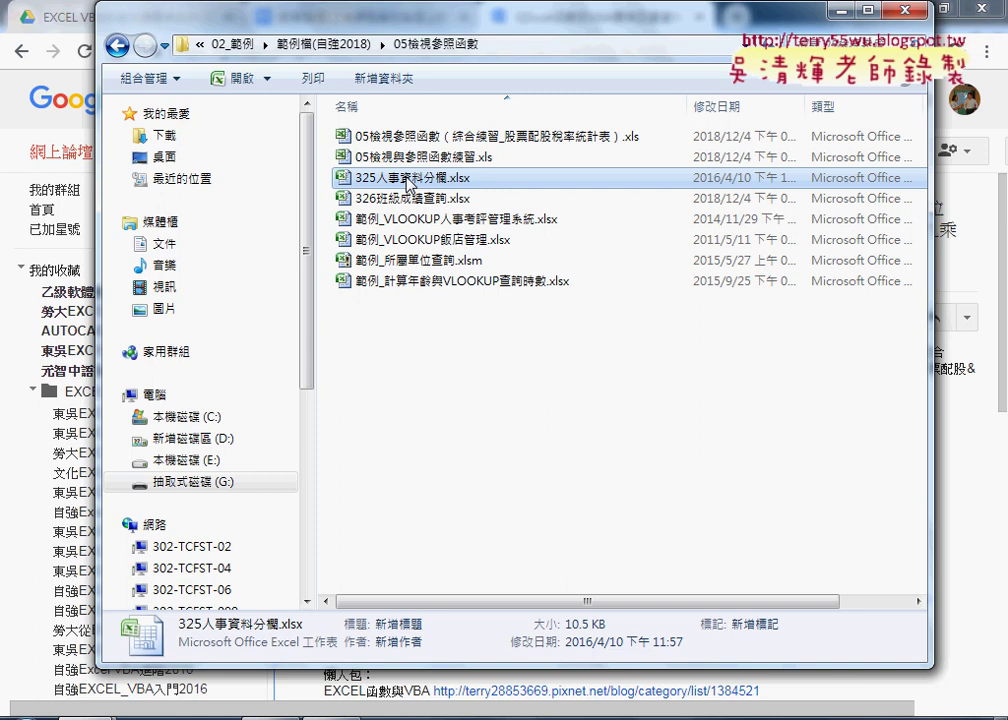
# - Circle 325人事資料分欄.xlsx in red, clear the marks, and open it in Excel
pyautogui.moveTo(461, 186)
pyautogui.mouseDown()
pyautogui.moveTo(333, 200)
pyautogui.moveTo(468, 182)
pyautogui.mouseUp()
pyautogui.moveTo(603, 307); pyautogui.dragTo(465, 185)
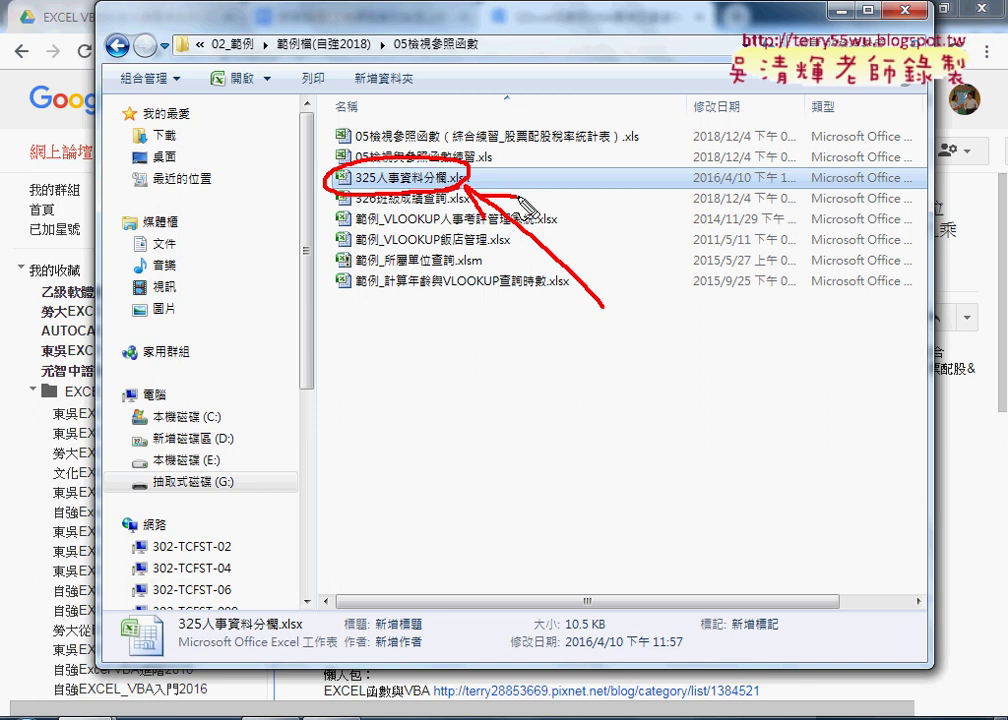
pyautogui.press('Escape')
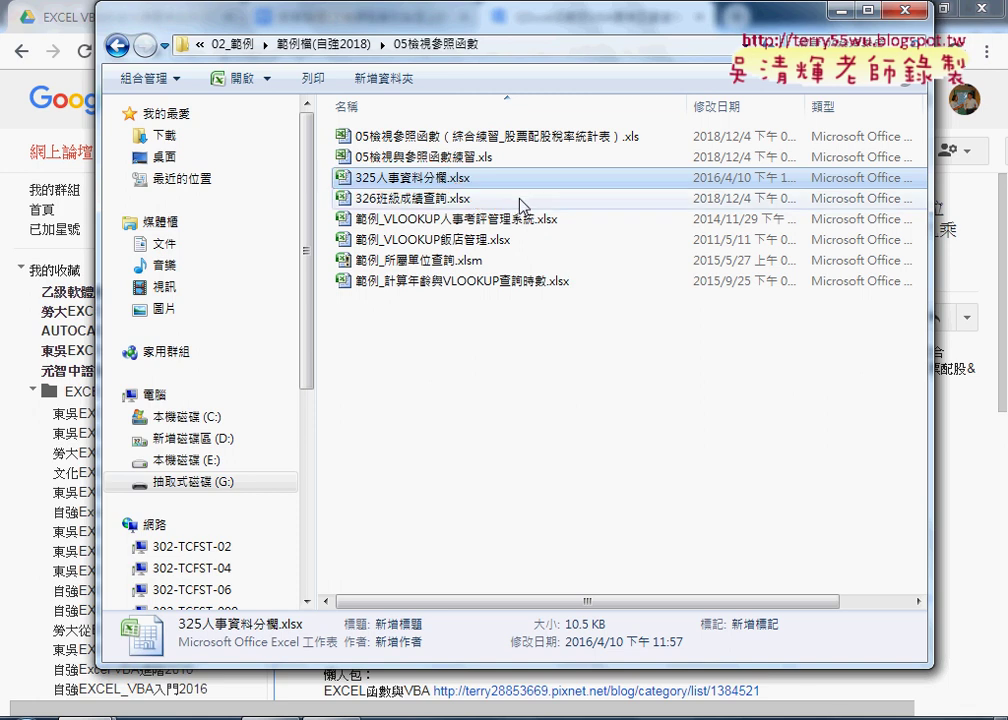
pyautogui.doubleClick(430, 177)
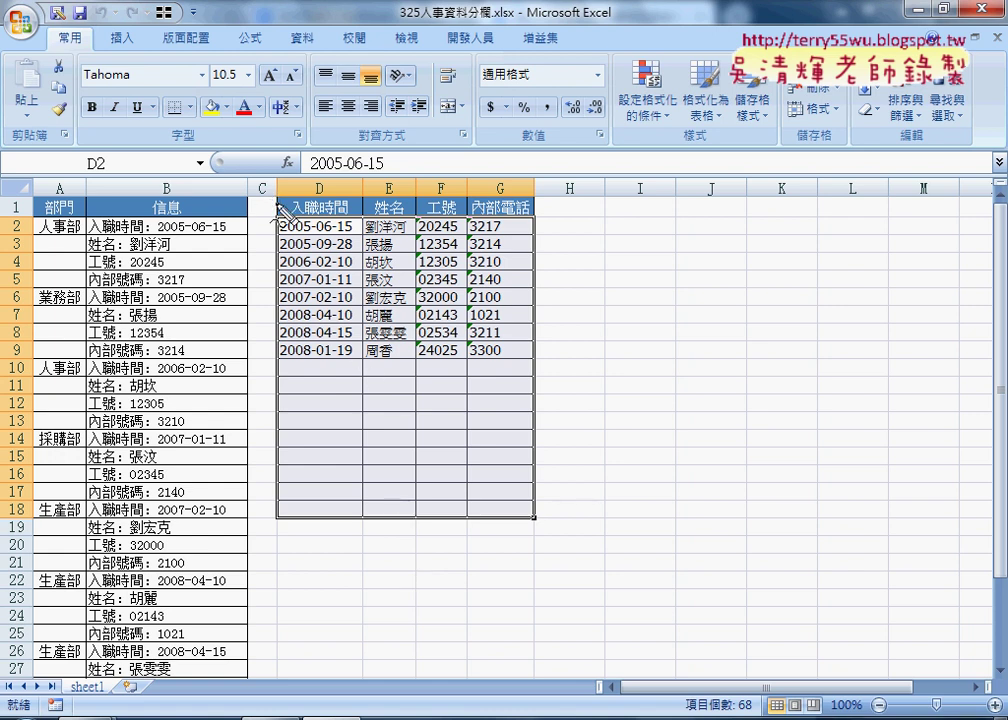
# - Mark column D and D2's value 2005-06-15 with red pen arrows
pyautogui.moveTo(265, 135); pyautogui.dragTo(280, 330)
pyautogui.moveTo(300, 160); pyautogui.dragTo(240, 160)
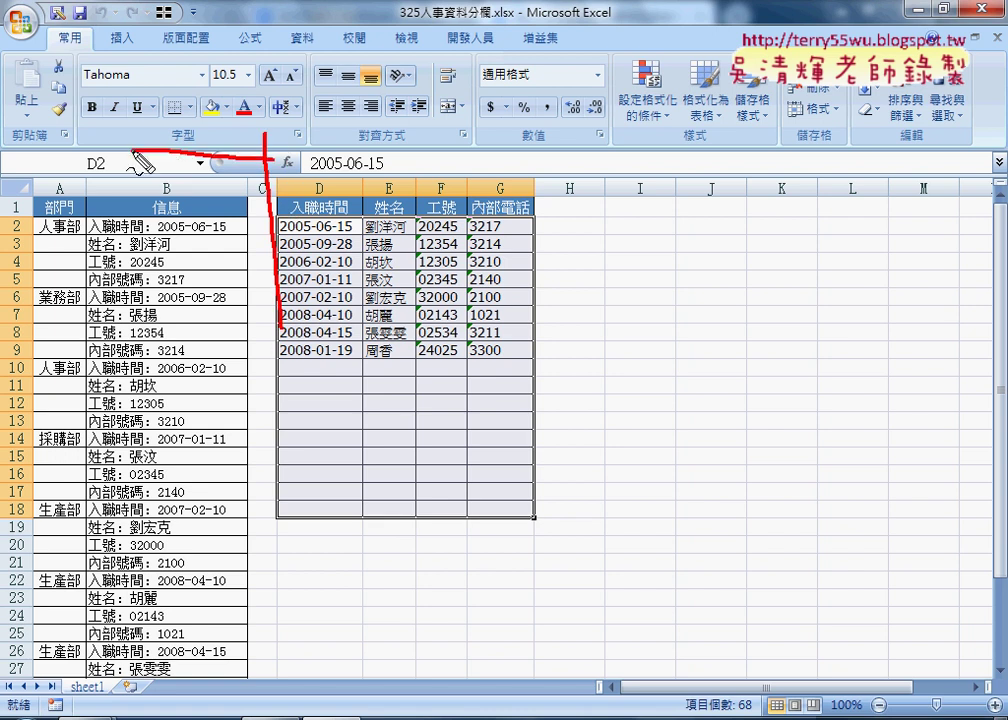
pyautogui.moveTo(195, 112); pyautogui.dragTo(215, 192)
pyautogui.moveTo(225, 140); pyautogui.dragTo(410, 160)
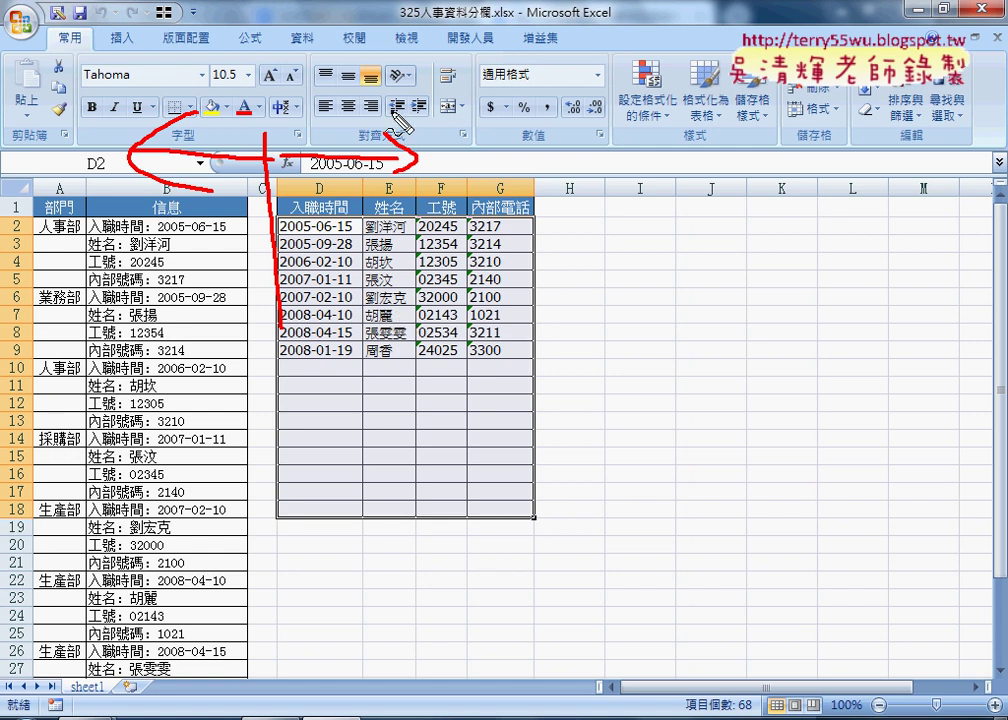
# - Underline 325 in the title, write 46, clear the pen marks, and select the D2:G9 results
pyautogui.moveTo(400, 22)
pyautogui.mouseDown()
pyautogui.moveTo(419, 23)
pyautogui.moveTo(418, 7)
pyautogui.mouseUp()
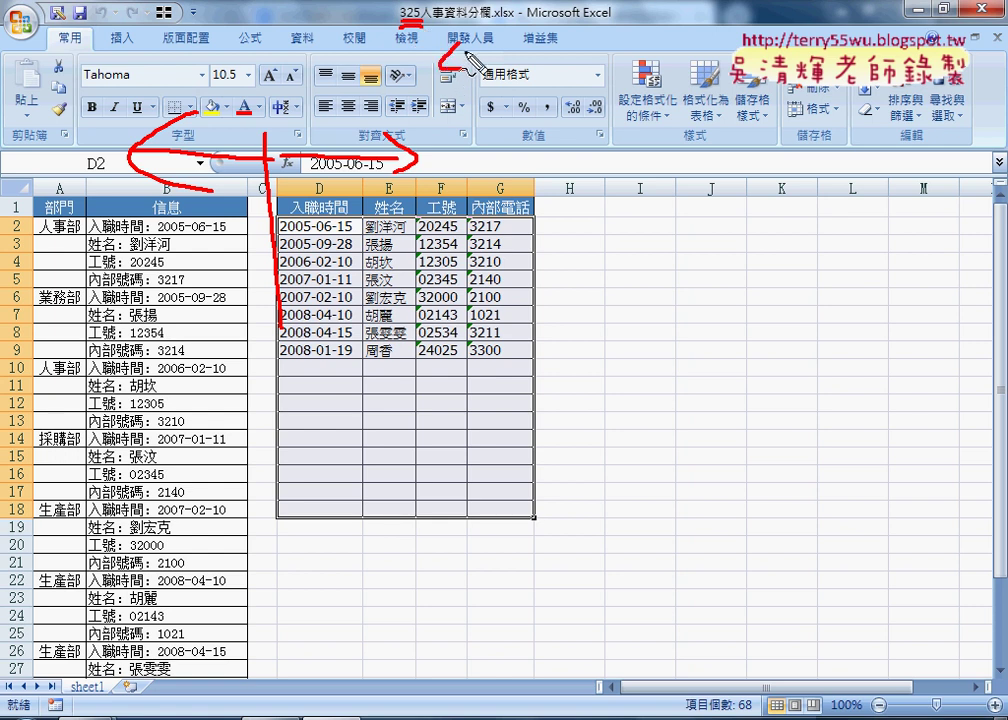
pyautogui.moveTo(458, 48); pyautogui.dragTo(470, 72)
pyautogui.moveTo(463, 55)
pyautogui.mouseDown()
pyautogui.moveTo(461, 88)
pyautogui.moveTo(506, 52)
pyautogui.mouseUp()
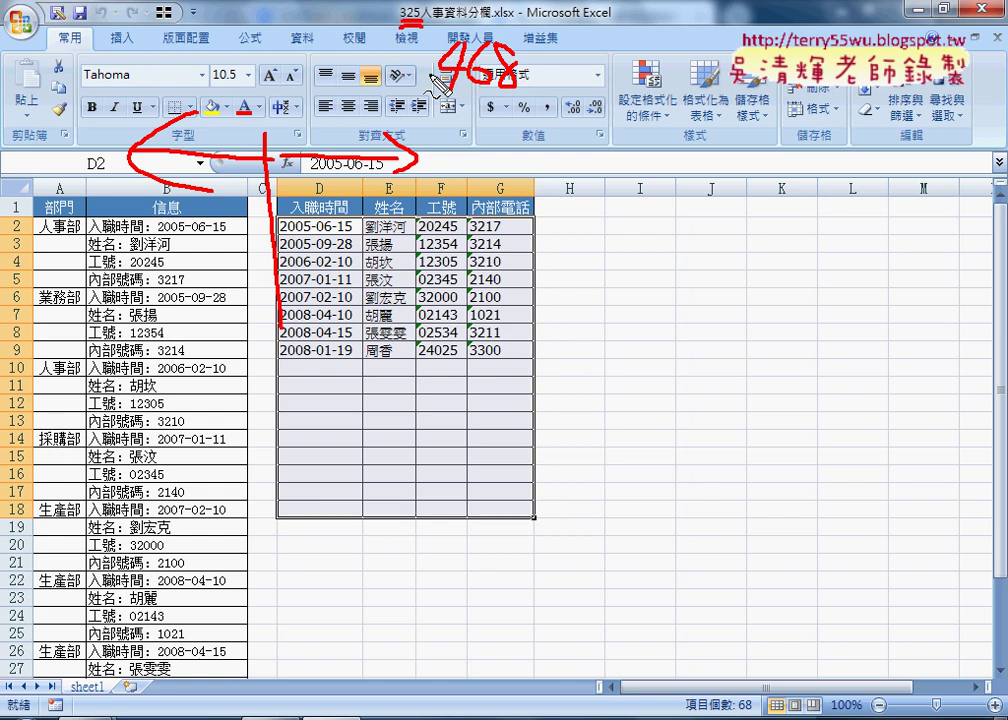
pyautogui.press('Escape')
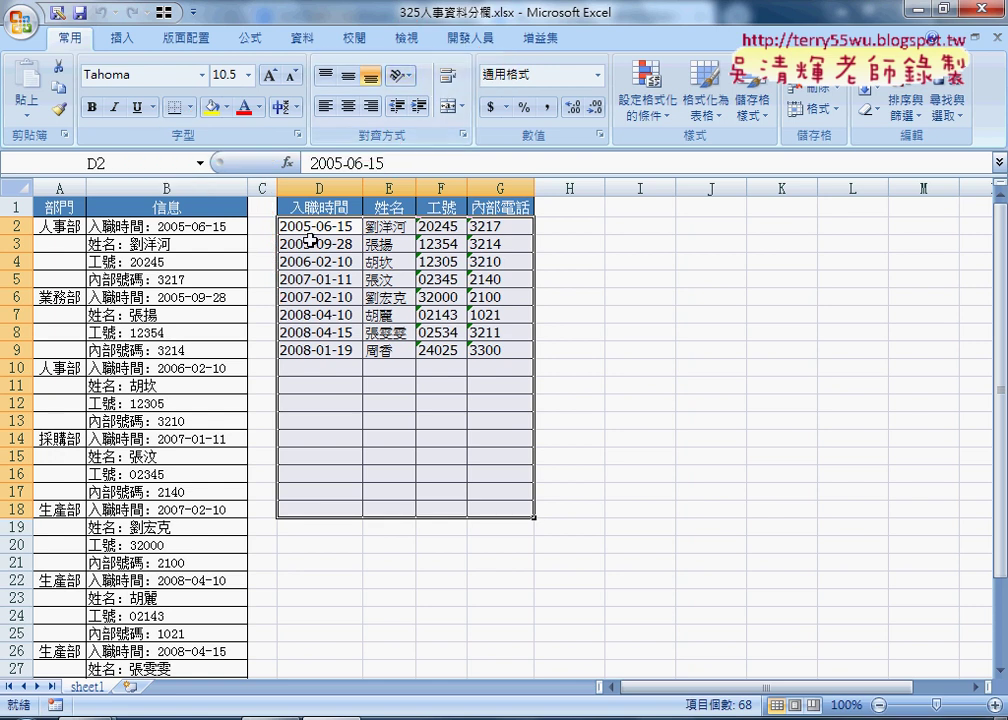
pyautogui.moveTo(318, 228); pyautogui.dragTo(484, 350)
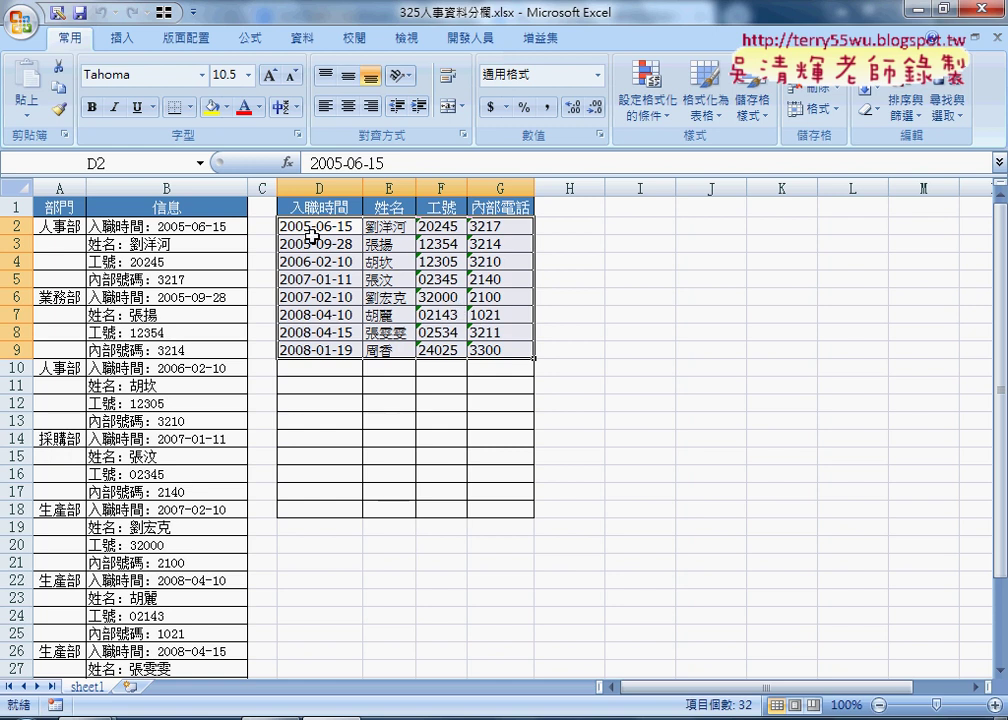
pyautogui.moveTo(313, 228)
pyautogui.mouseDown()
pyautogui.moveTo(390, 314)
pyautogui.moveTo(469, 337)
pyautogui.mouseUp()
# - Delete D2:G9's results and mark the stacked date, name, number and extension entries in B2:B5
pyautogui.press('Delete')
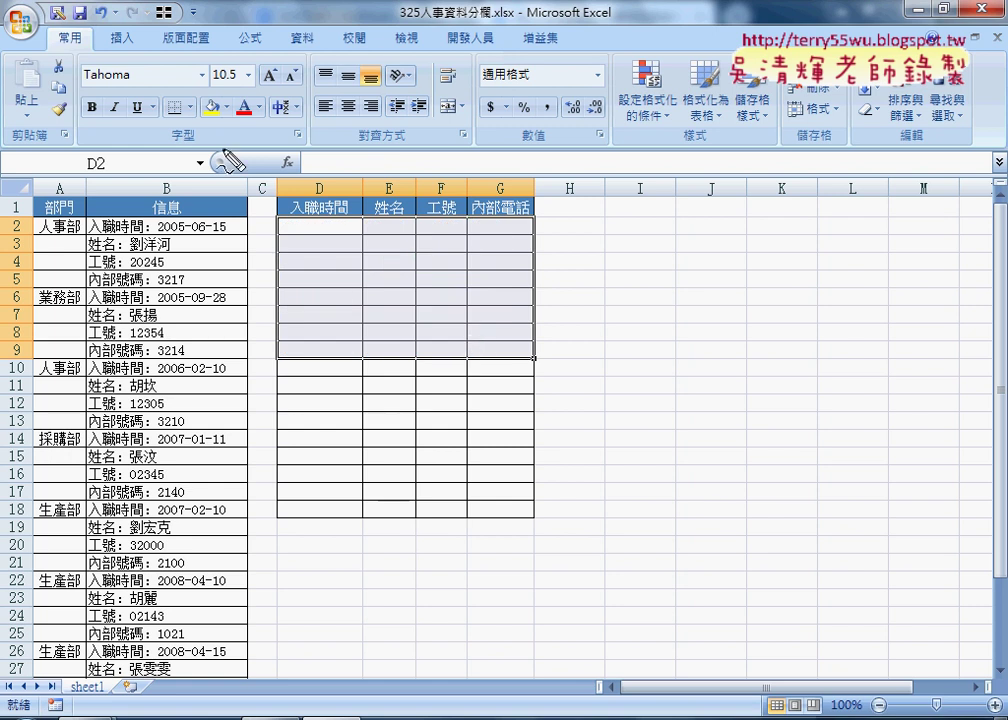
pyautogui.moveTo(178, 110)
pyautogui.mouseDown()
pyautogui.moveTo(180, 145)
pyautogui.moveTo(207, 178)
pyautogui.mouseUp()
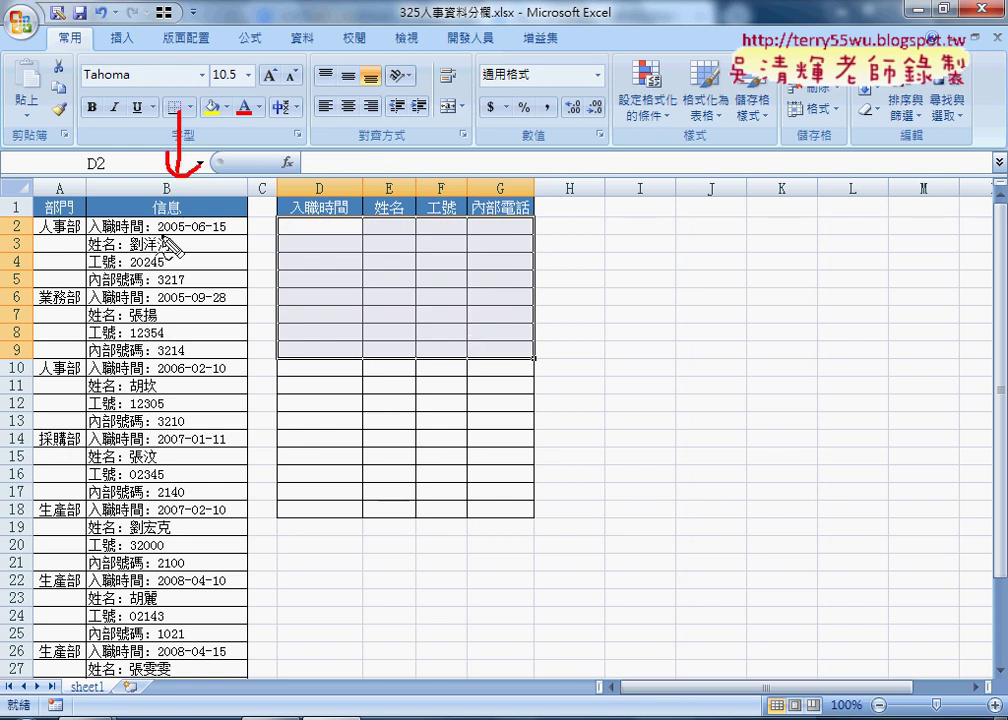
pyautogui.moveTo(157, 233); pyautogui.dragTo(226, 233)
pyautogui.moveTo(152, 207)
pyautogui.mouseDown()
pyautogui.moveTo(152, 240)
pyautogui.moveTo(205, 208)
pyautogui.mouseUp()
pyautogui.moveTo(152, 238)
pyautogui.mouseDown()
pyautogui.moveTo(212, 236)
pyautogui.moveTo(265, 203)
pyautogui.moveTo(289, 214)
pyautogui.mouseUp()
pyautogui.moveTo(137, 245); pyautogui.dragTo(378, 229)
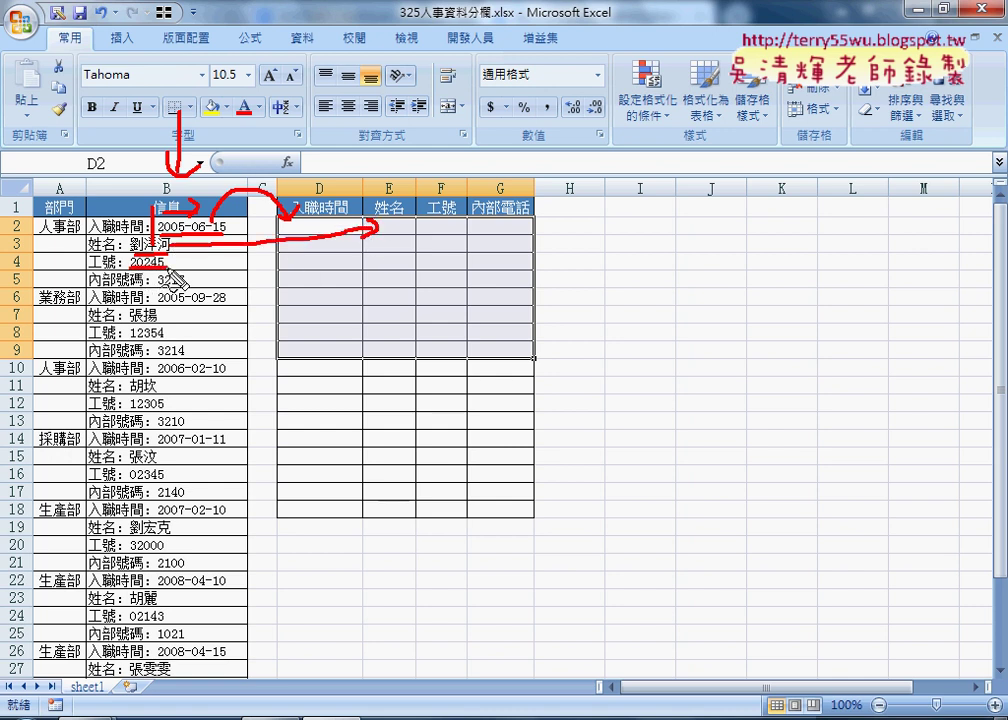
pyautogui.moveTo(130, 266)
pyautogui.mouseDown()
pyautogui.moveTo(342, 260)
pyautogui.moveTo(418, 236)
pyautogui.mouseUp()
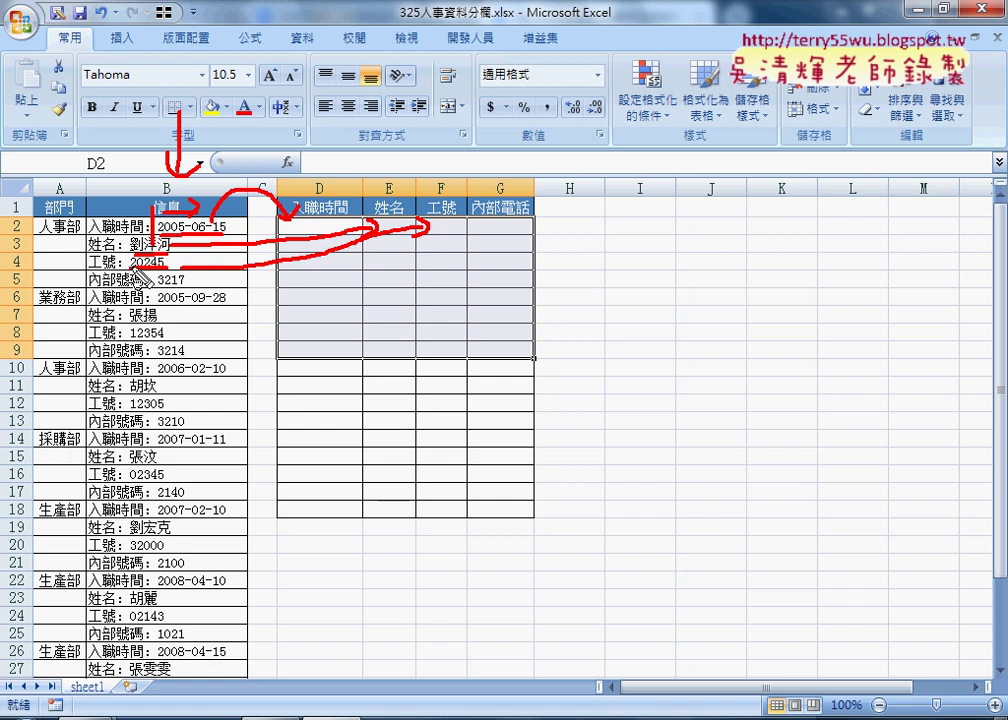
pyautogui.moveTo(92, 291); pyautogui.dragTo(182, 288)
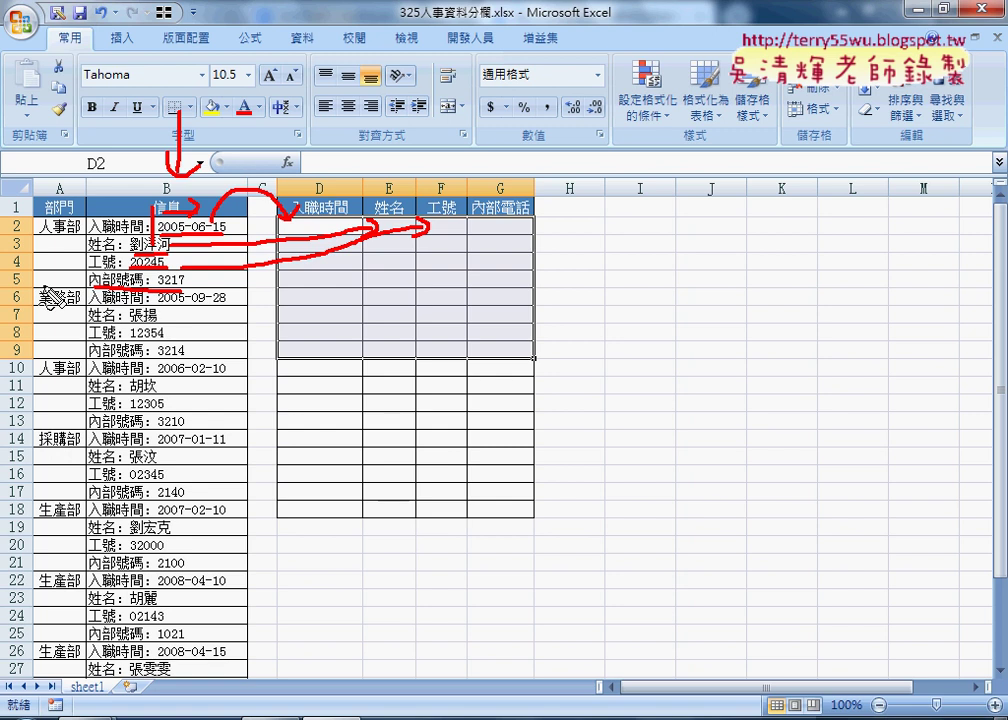
pyautogui.moveTo(150, 211); pyautogui.dragTo(100, 208)
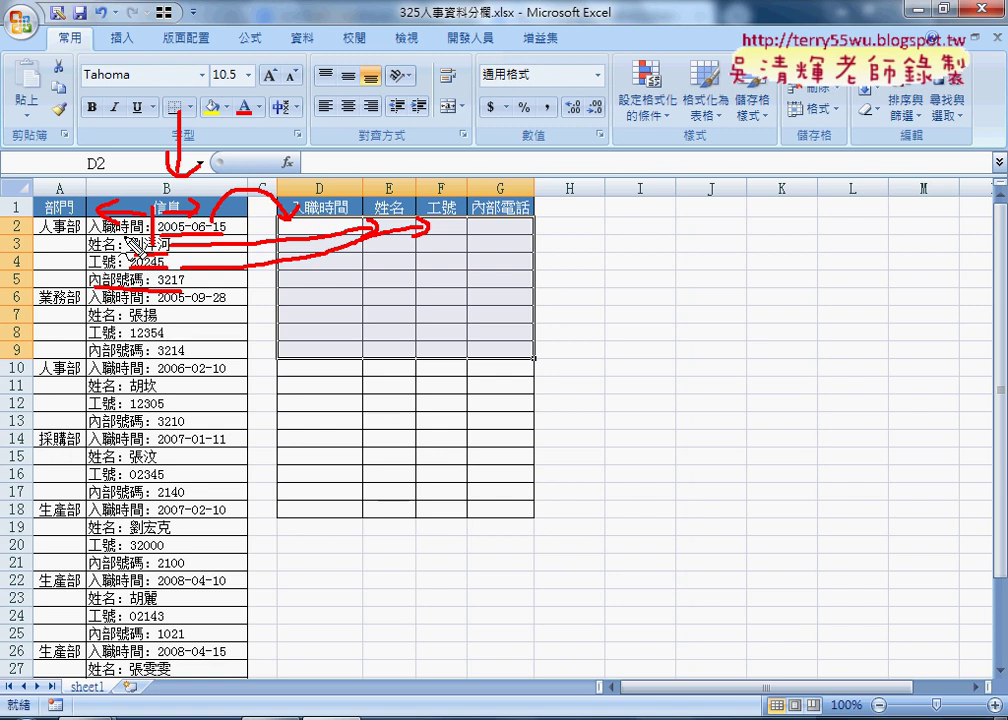
# - Outline the empty target block D2:G9 with the pen, then clear all annotations
pyautogui.moveTo(566, 213)
pyautogui.mouseDown()
pyautogui.moveTo(567, 241)
pyautogui.moveTo(620, 210)
pyautogui.moveTo(567, 241)
pyautogui.mouseUp()
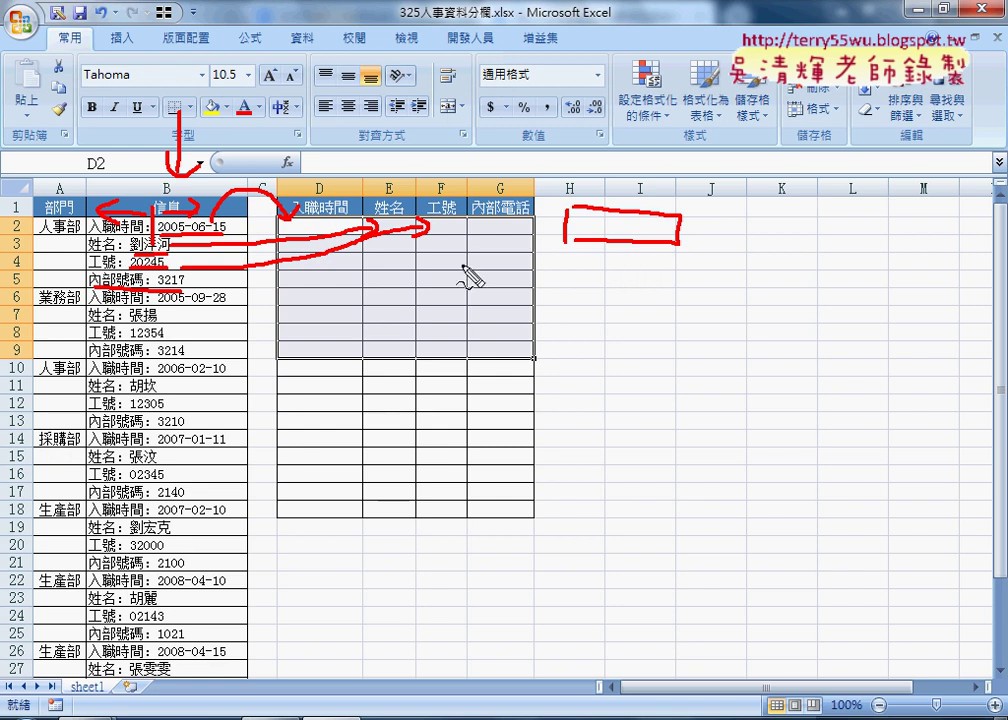
pyautogui.moveTo(268, 168)
pyautogui.mouseDown()
pyautogui.moveTo(316, 158)
pyautogui.moveTo(272, 166)
pyautogui.mouseUp()
pyautogui.moveTo(268, 218); pyautogui.dragTo(271, 375)
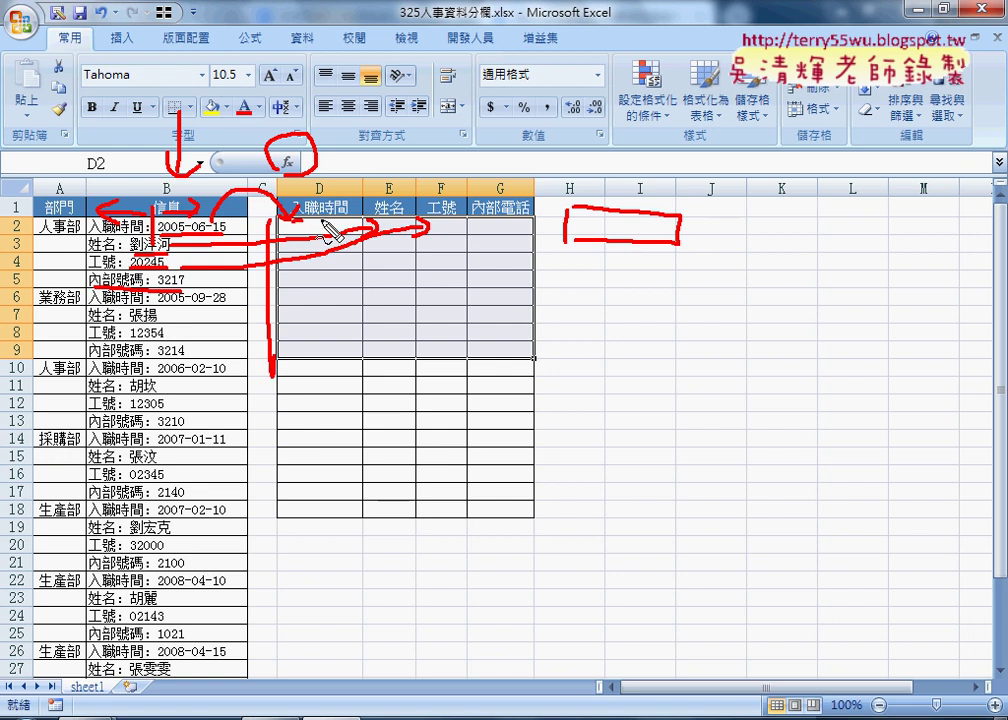
pyautogui.moveTo(427, 224)
pyautogui.mouseDown()
pyautogui.moveTo(535, 232)
pyautogui.moveTo(525, 366)
pyautogui.moveTo(280, 371)
pyautogui.mouseUp()
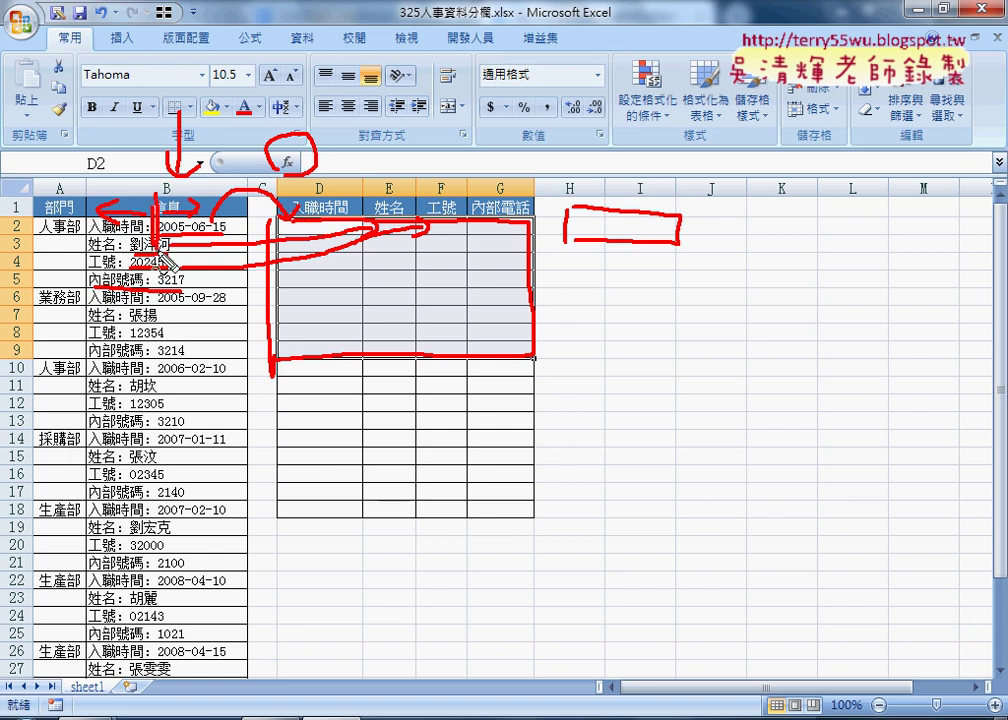
pyautogui.moveTo(160, 258); pyautogui.dragTo(100, 207)
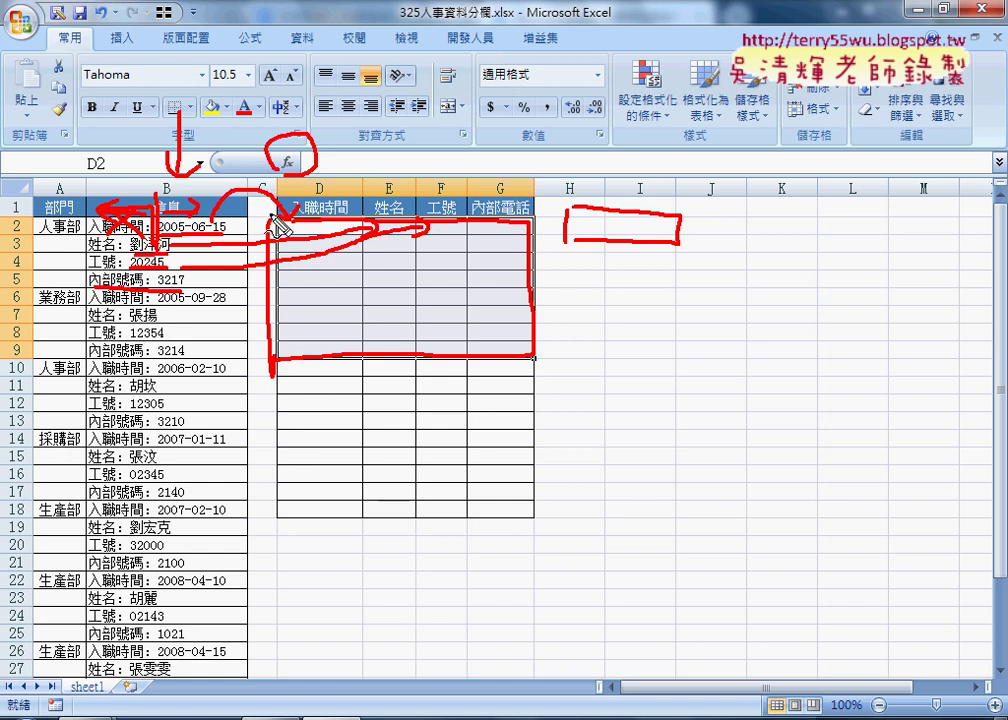
pyautogui.press('Escape')
# - Insert INDEX into D2 from the 檢視與參照 category, using the array,row_num,column_num form
pyautogui.click(325, 222)
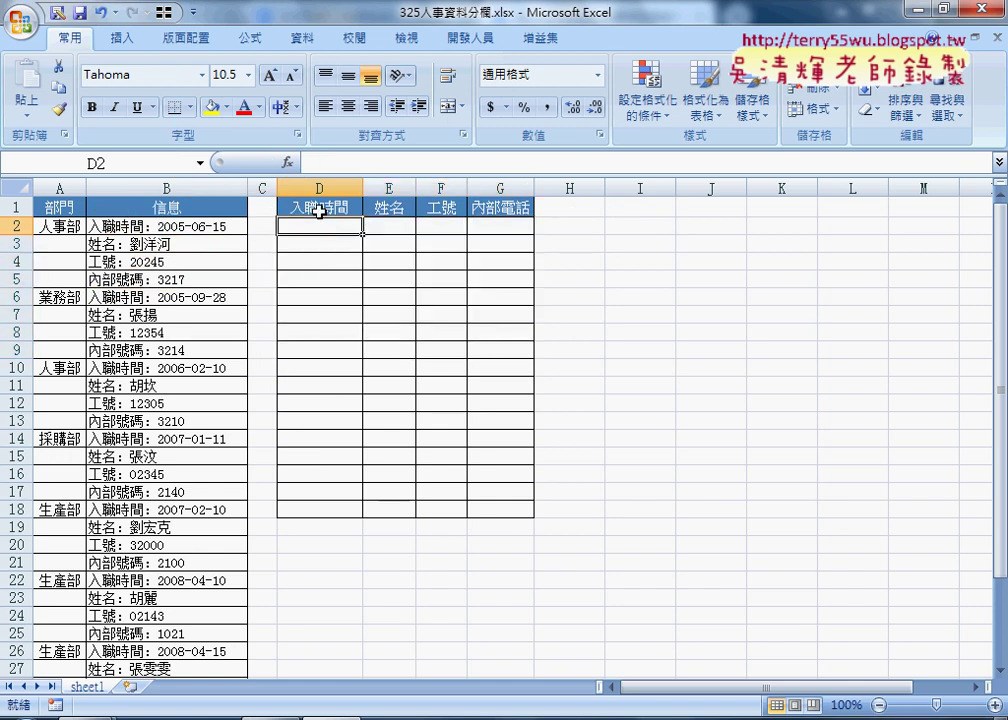
pyautogui.click(287, 162)
pyautogui.moveTo(500, 338)
pyautogui.mouseDown()
pyautogui.moveTo(674, 238)
pyautogui.moveTo(620, 136)
pyautogui.mouseUp()
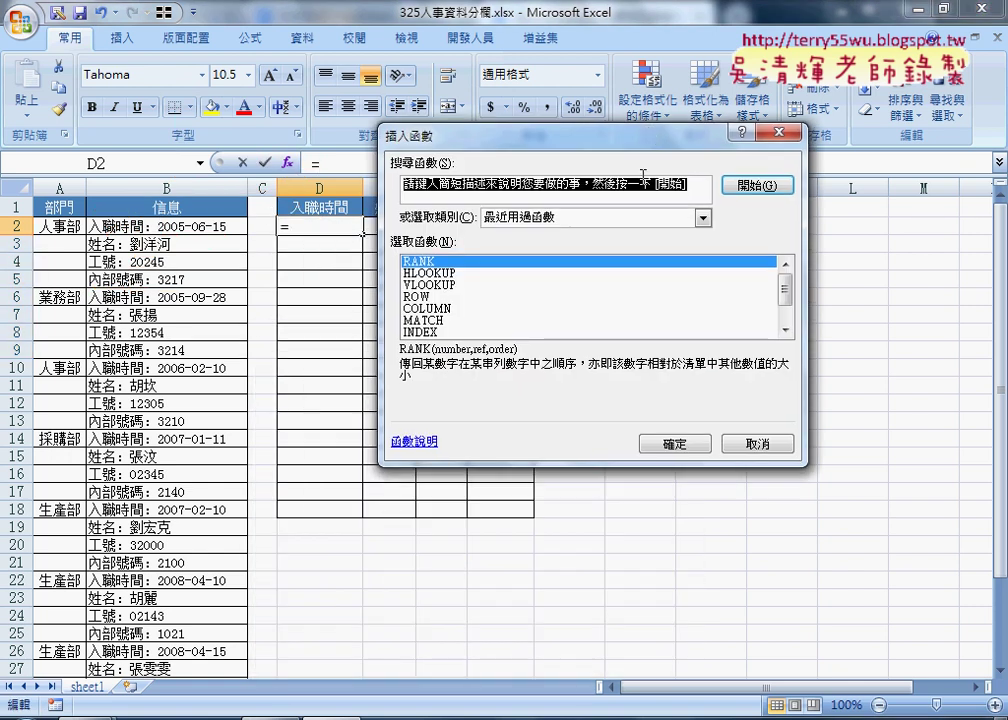
pyautogui.click(640, 217)
pyautogui.click(615, 303)
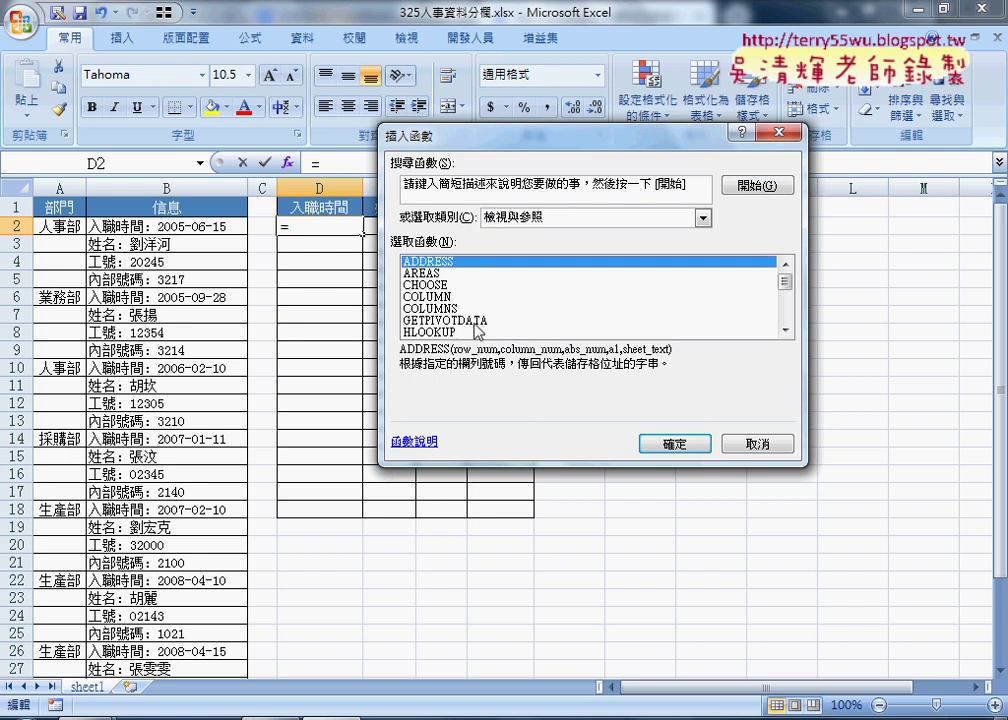
pyautogui.moveTo(787, 288); pyautogui.dragTo(786, 298)
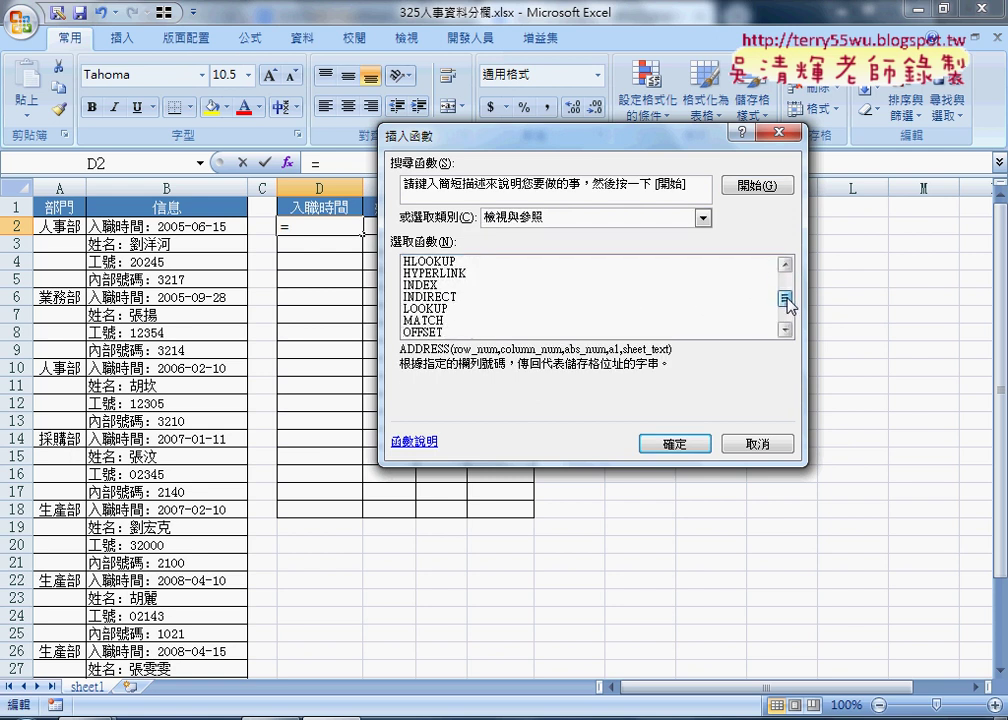
pyautogui.click(447, 287)
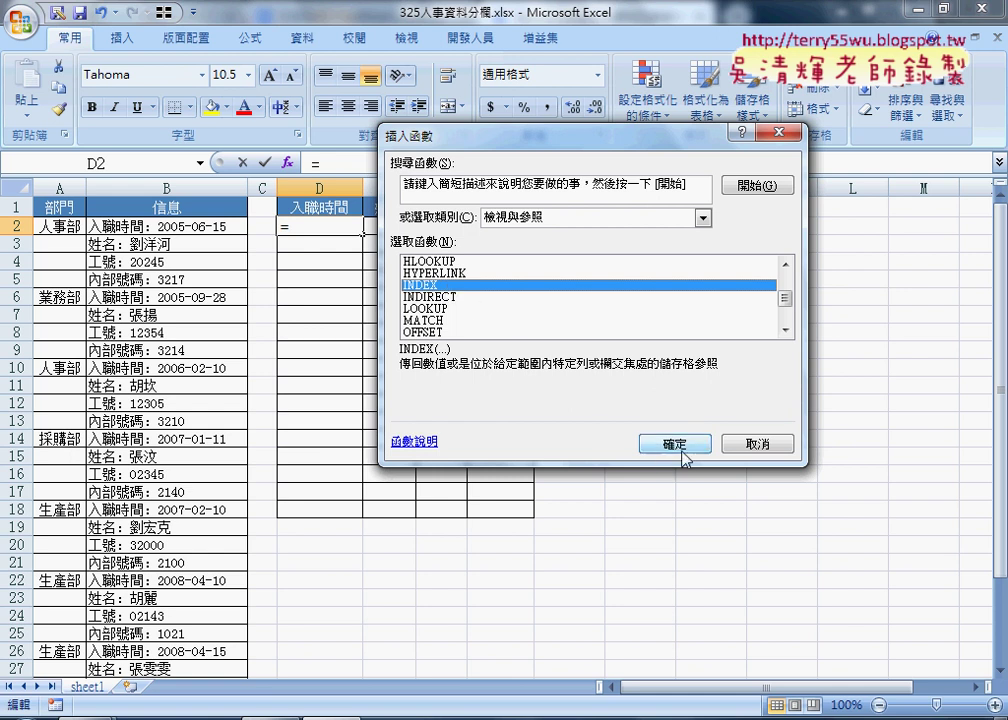
pyautogui.click(677, 446)
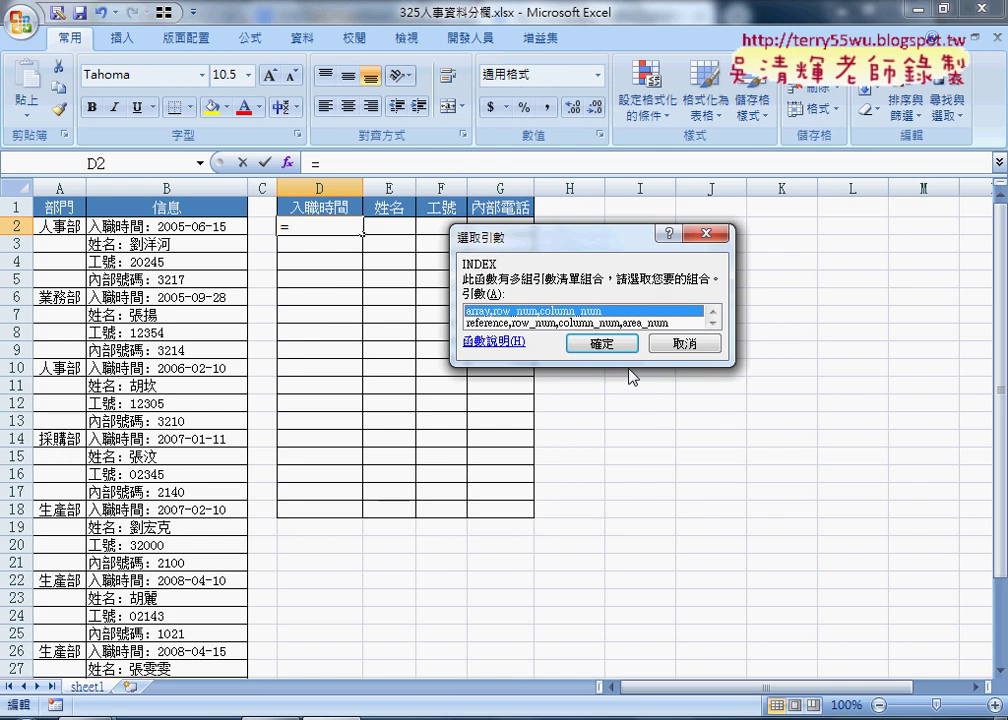
pyautogui.click(603, 343)
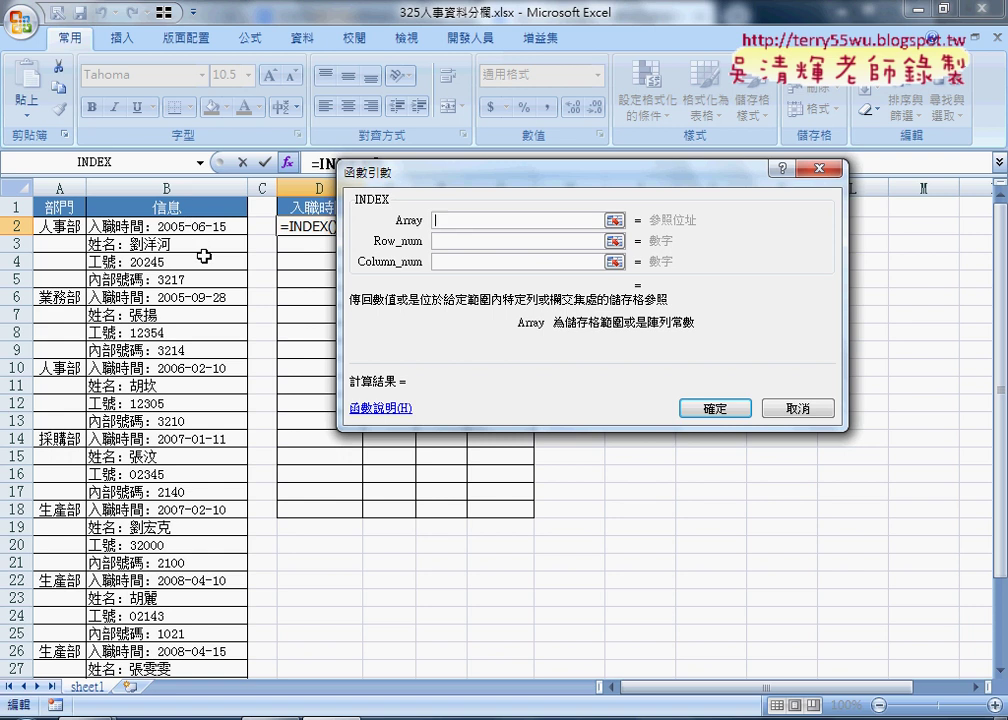
# - Set the INDEX array argument to B2:B33
pyautogui.click(198, 227)
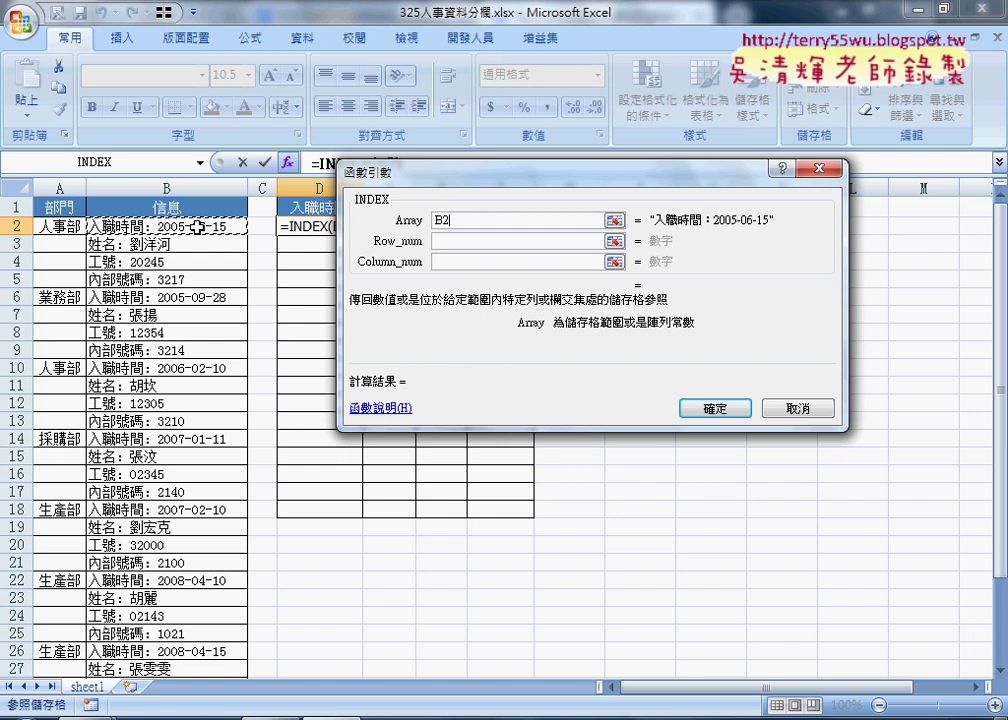
pyautogui.hotkey('ctrl', 'shift', 'Down')
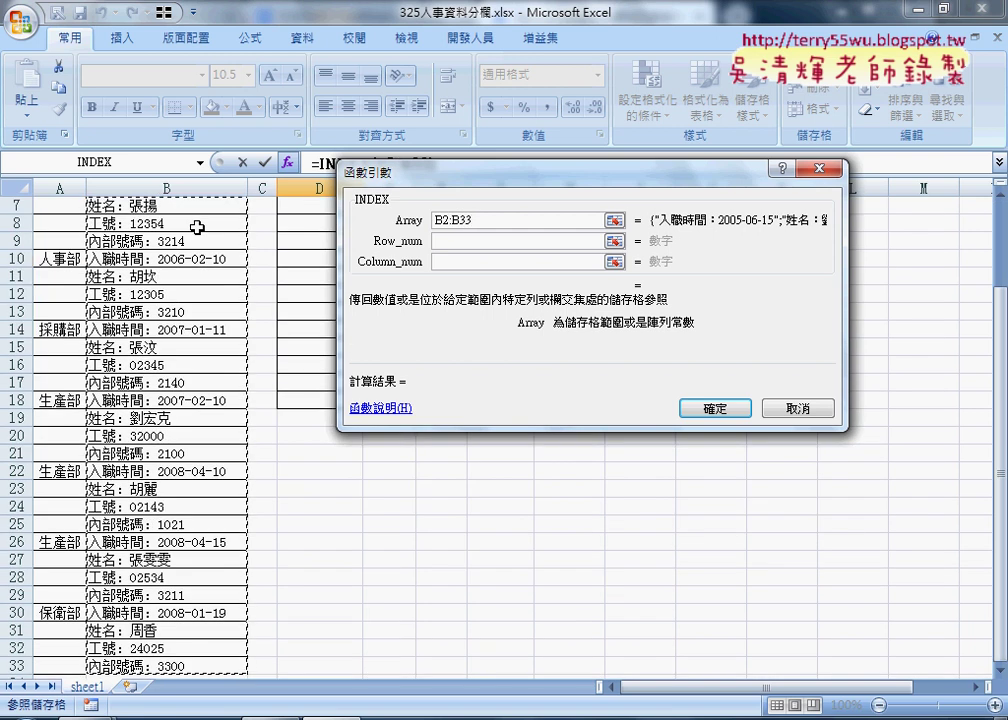
pyautogui.scroll(2, 250, 310)
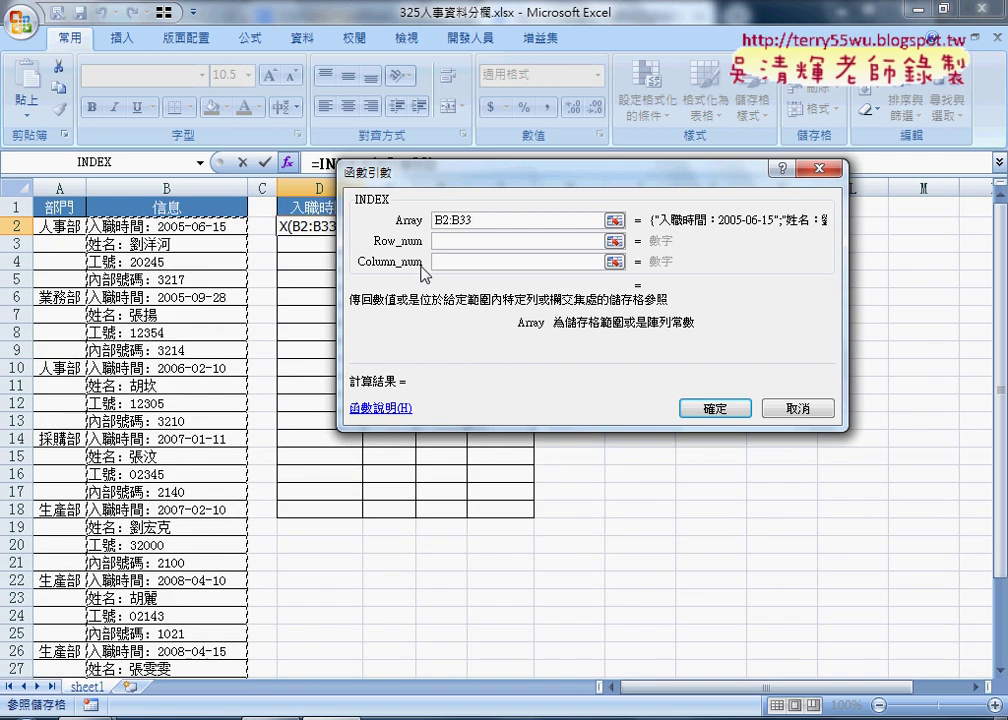
pyautogui.doubleClick(488, 220)
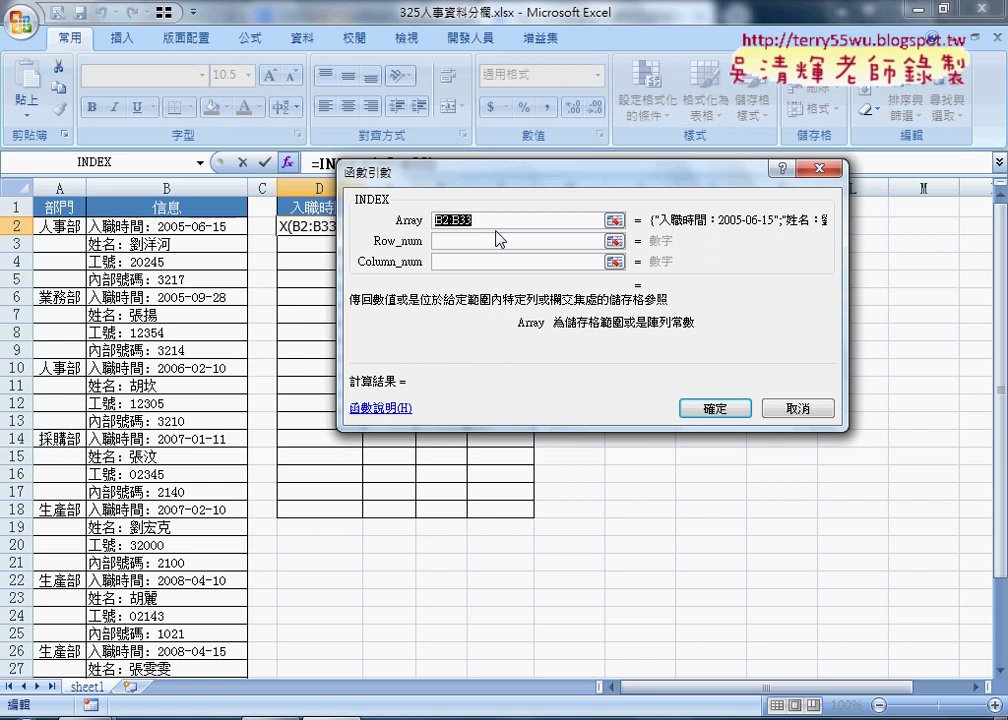
pyautogui.moveTo(492, 179); pyautogui.dragTo(634, 185)
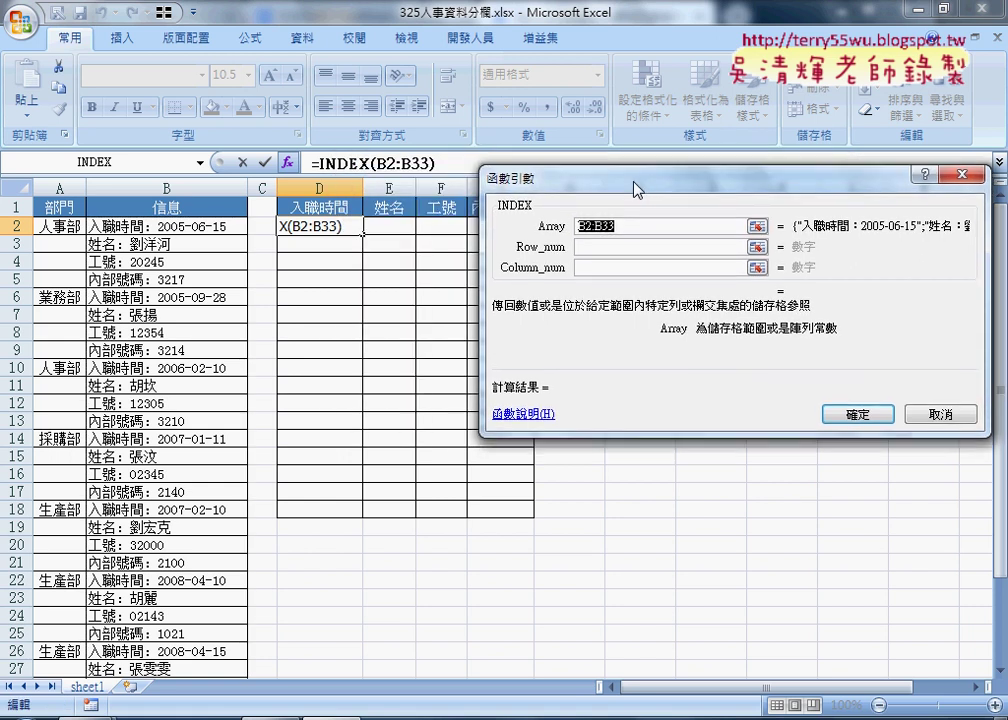
# - Enter row 1 and column 1 and confirm =INDEX(B2:B33,1,1) in D2
pyautogui.click(588, 249)
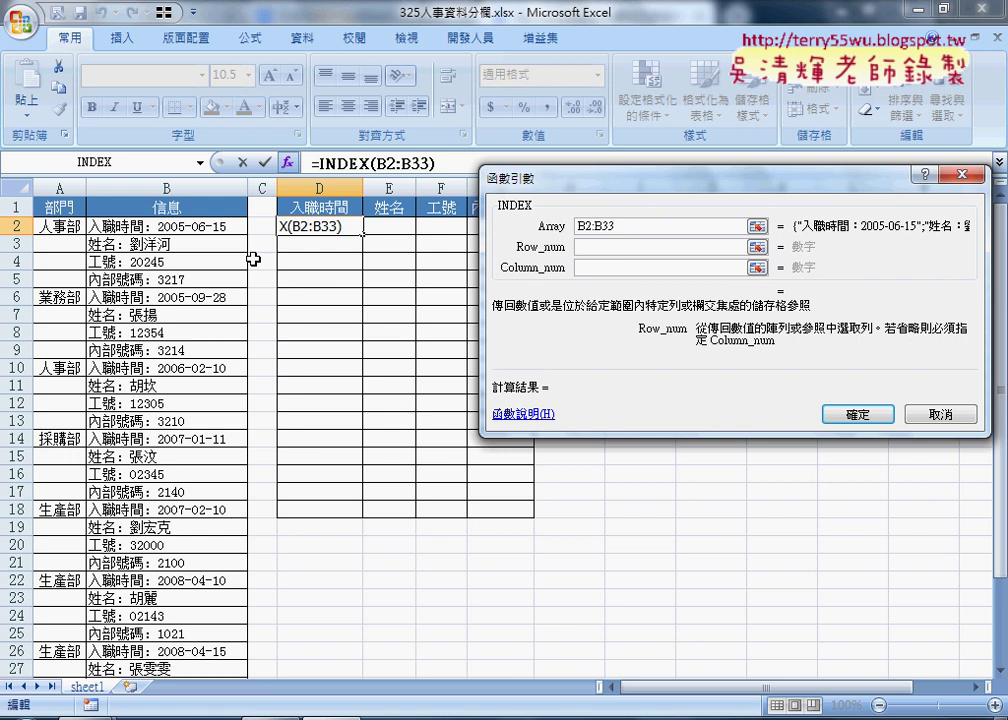
pyautogui.click(589, 268)
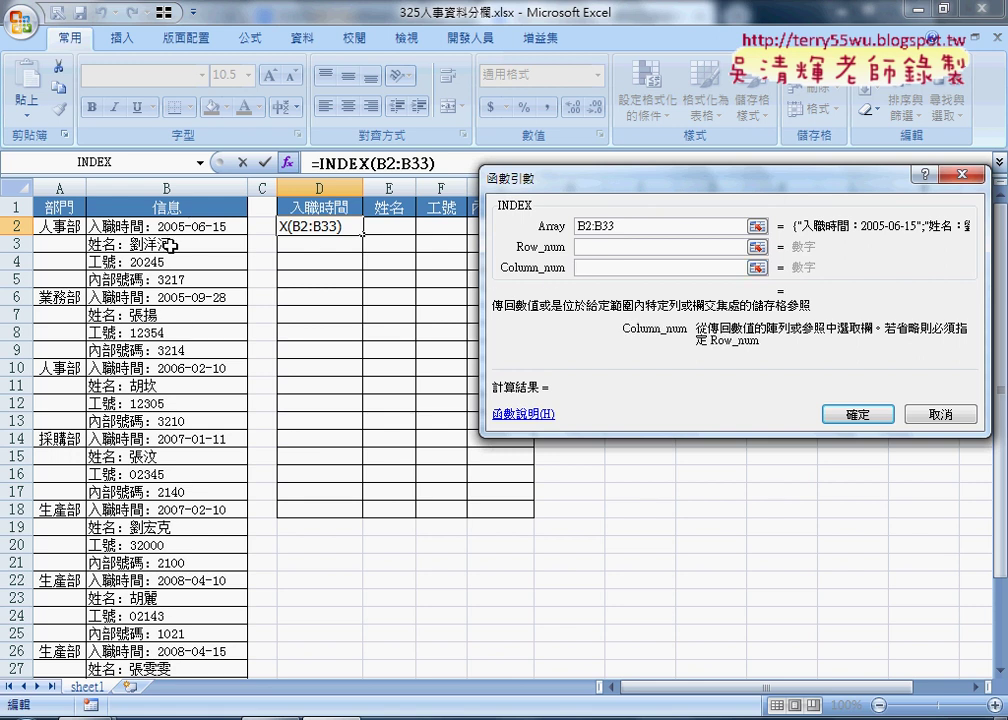
pyautogui.click(586, 247)
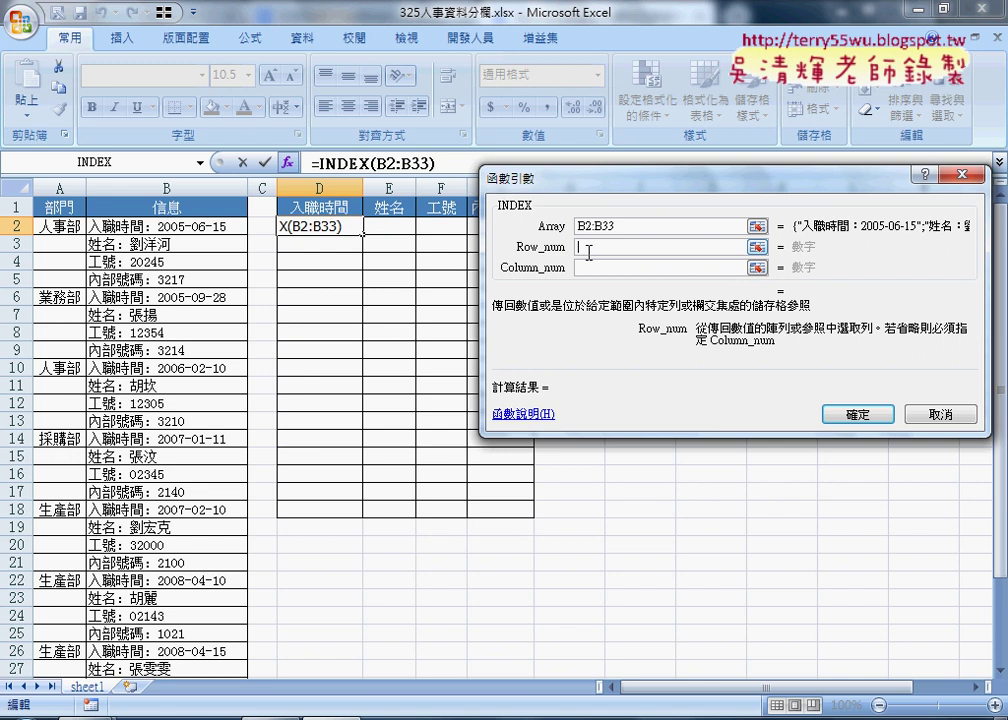
pyautogui.write('1')
pyautogui.click(592, 268)
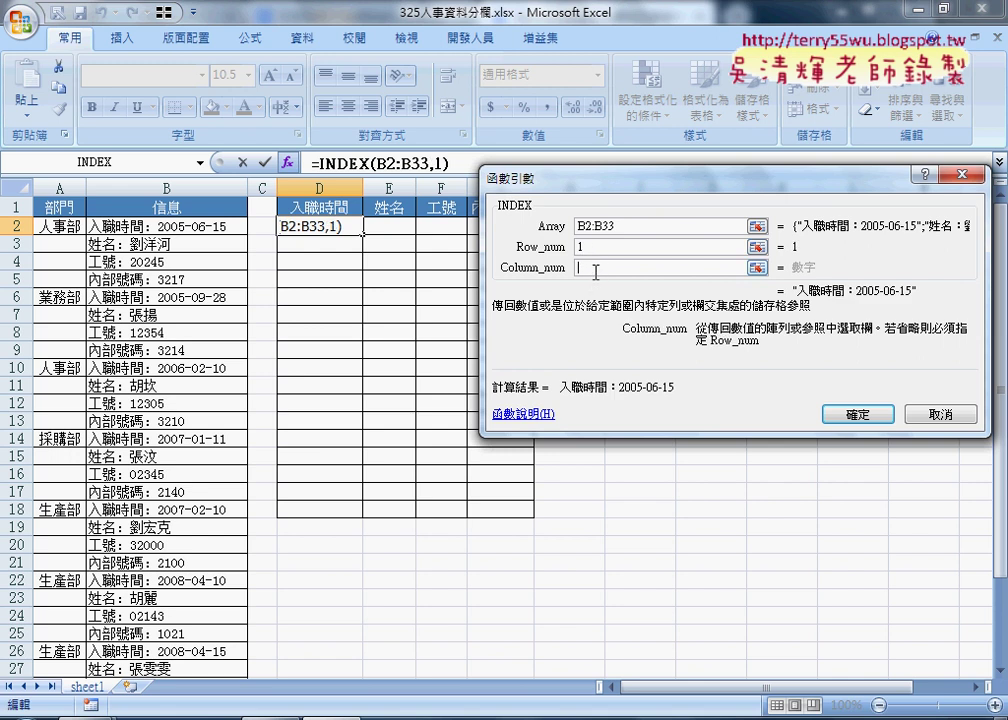
pyautogui.write('1')
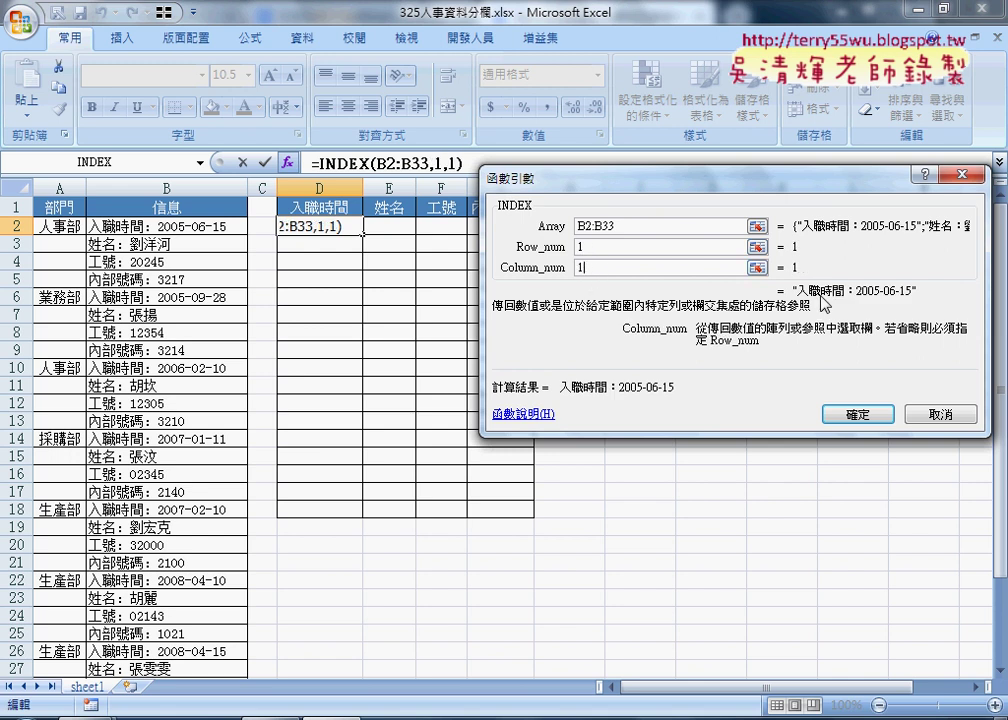
pyautogui.click(854, 418)
# - Widen column D so 入職時間：2005-06-15 shows in full, then reselect D2
pyautogui.moveTo(361, 186); pyautogui.dragTo(438, 186)
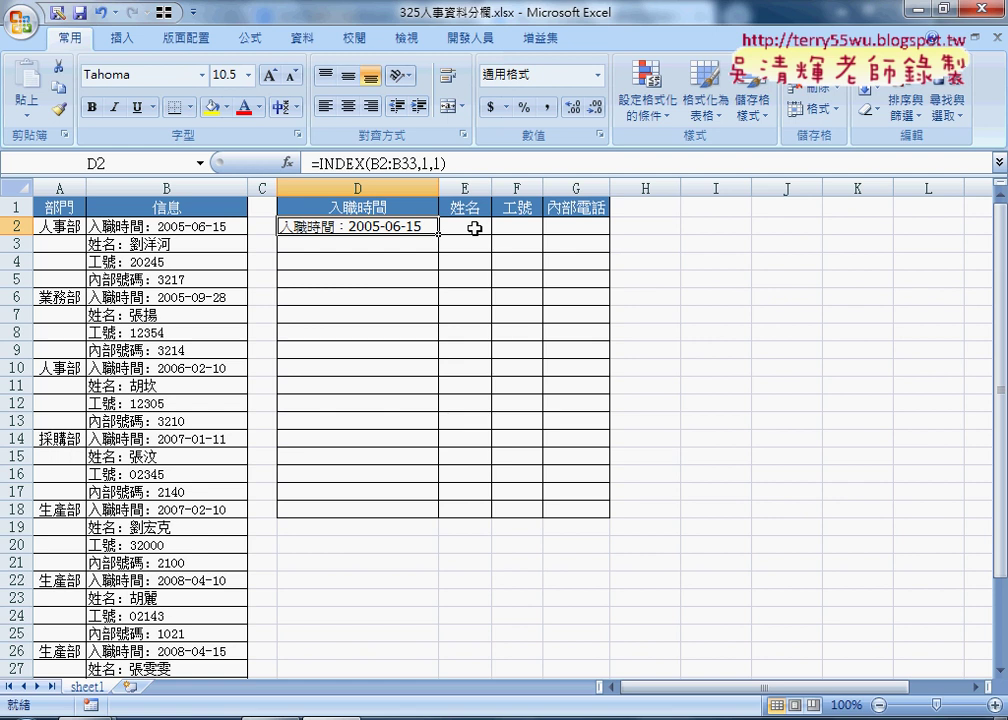
pyautogui.click(474, 228)
pyautogui.click(405, 226)
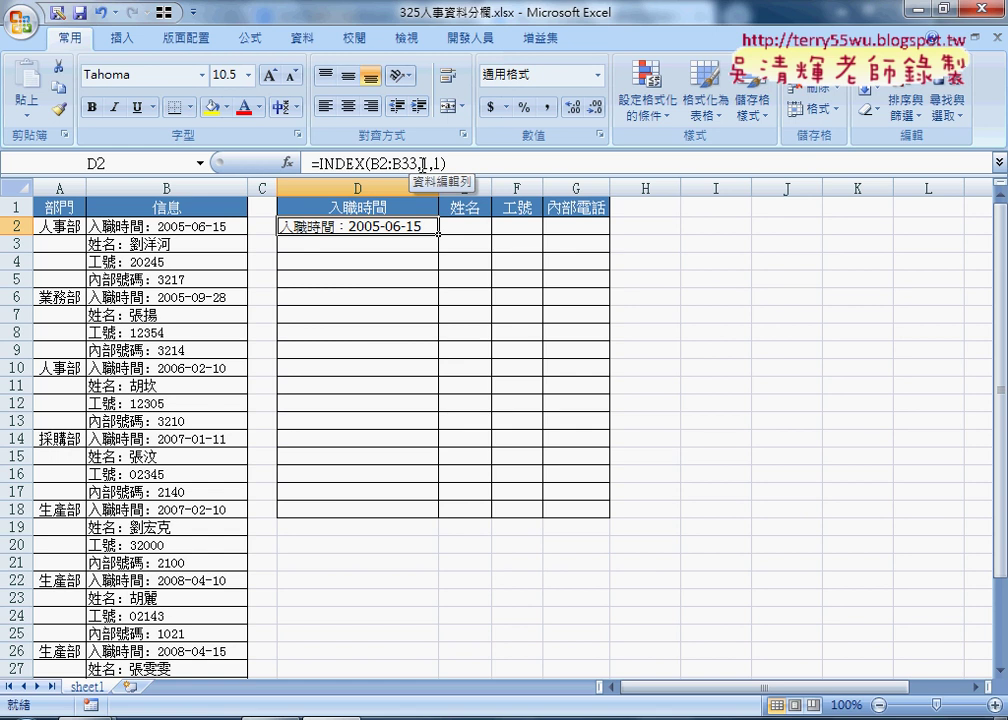
# - Copy D2's formula text =INDEX(B2:B33,1,1) from the formula bar
pyautogui.moveTo(447, 163)
pyautogui.mouseDown()
pyautogui.moveTo(310, 163)
pyautogui.moveTo(461, 163)
pyautogui.mouseUp()
pyautogui.press('Escape')
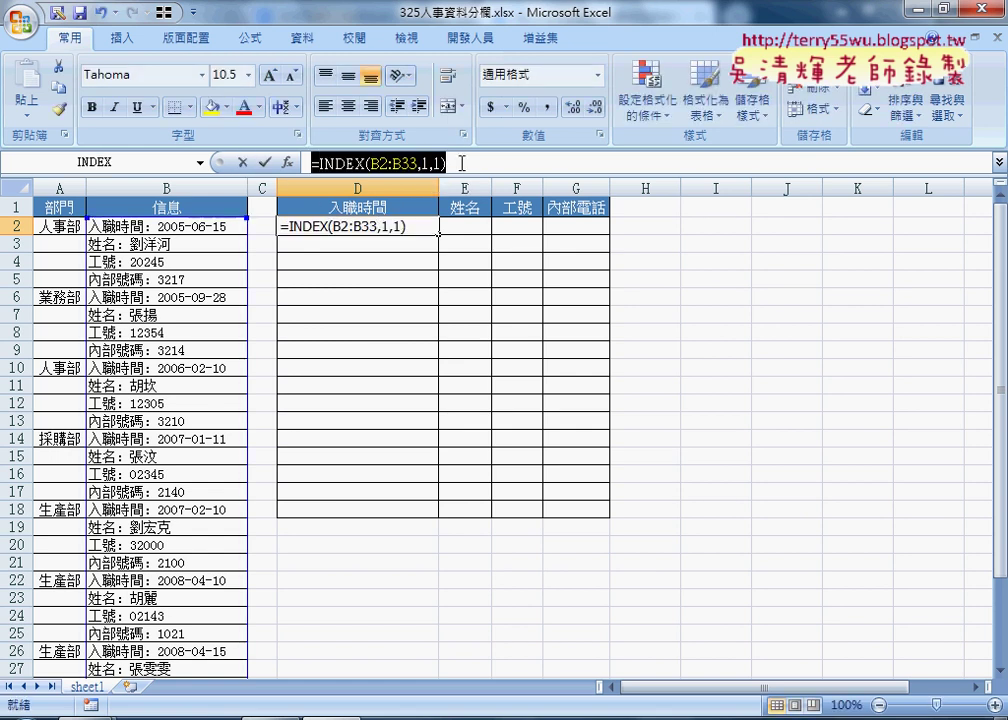
pyautogui.rightClick(389, 168)
pyautogui.click(405, 199)
pyautogui.click(242, 162)
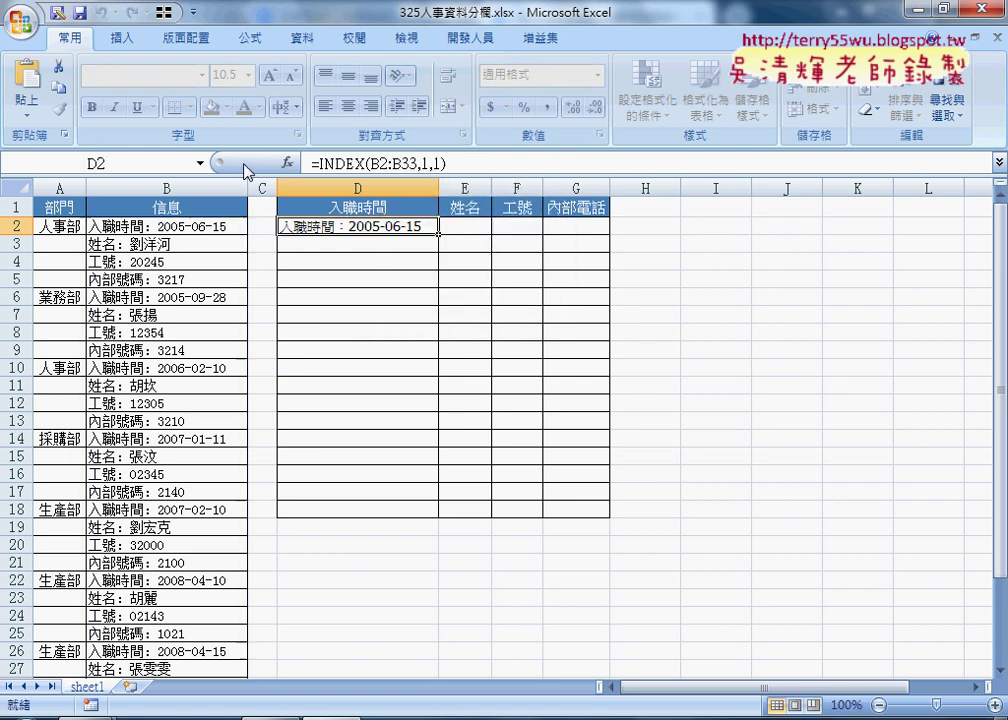
pyautogui.click(459, 226)
# - Paste the copied INDEX formula into E2 and commit it
pyautogui.rightClick(366, 168)
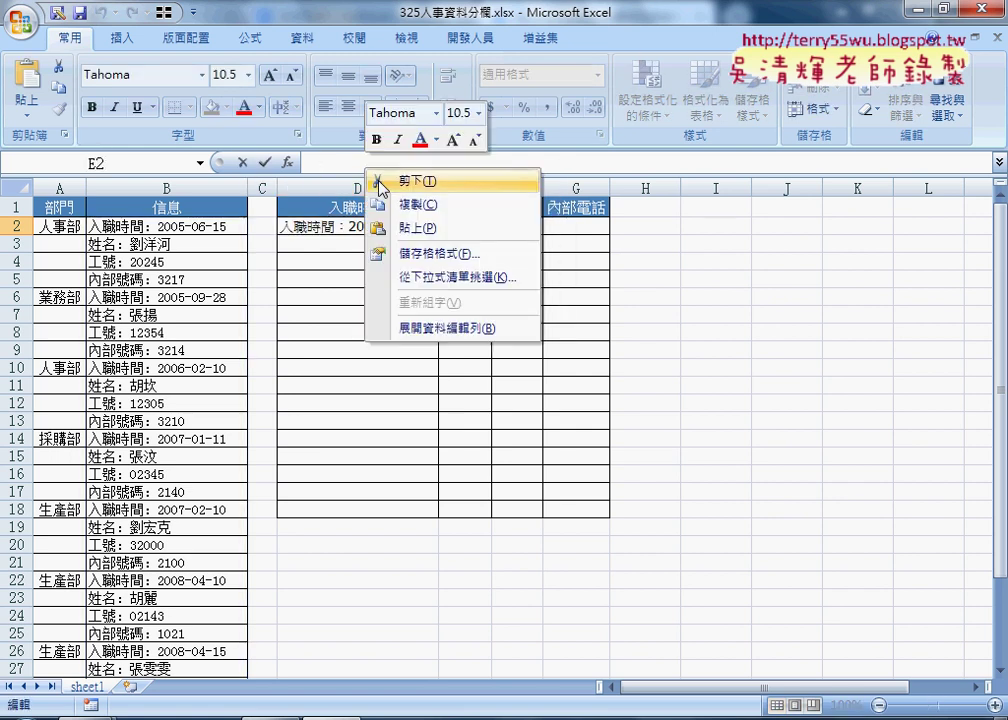
pyautogui.click(410, 225)
pyautogui.doubleClick(344, 163)
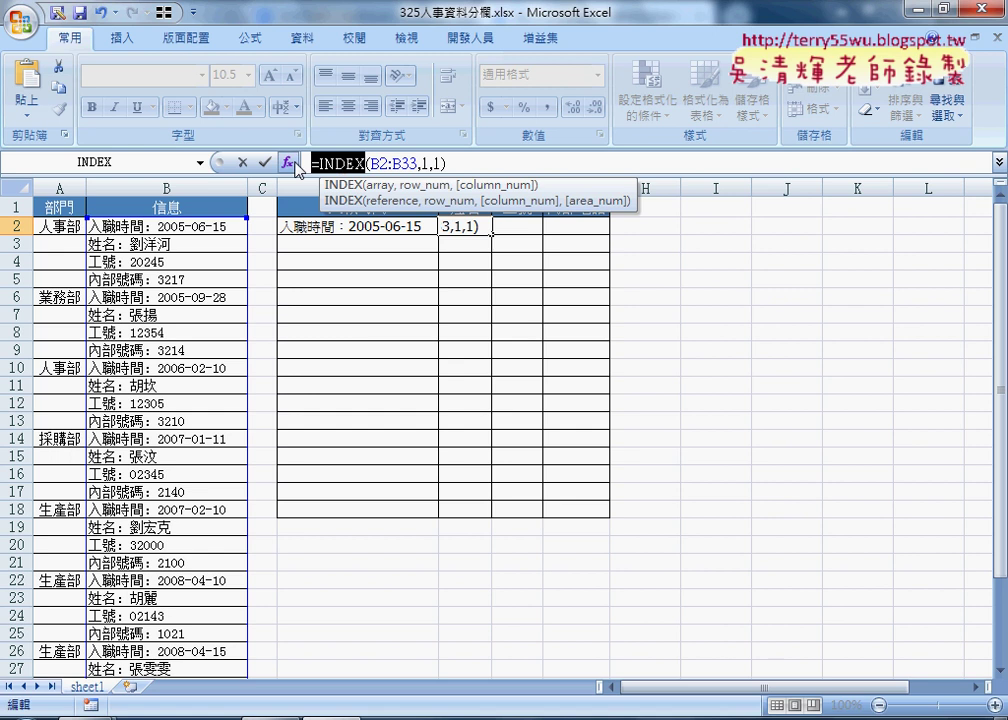
pyautogui.click(287, 162)
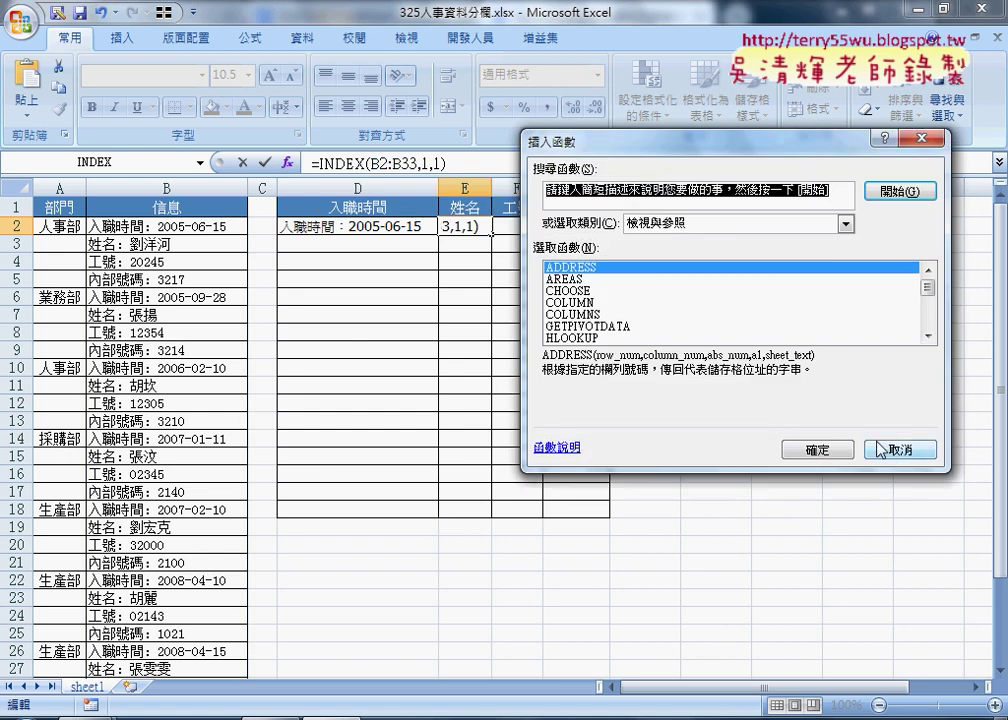
pyautogui.click(877, 449)
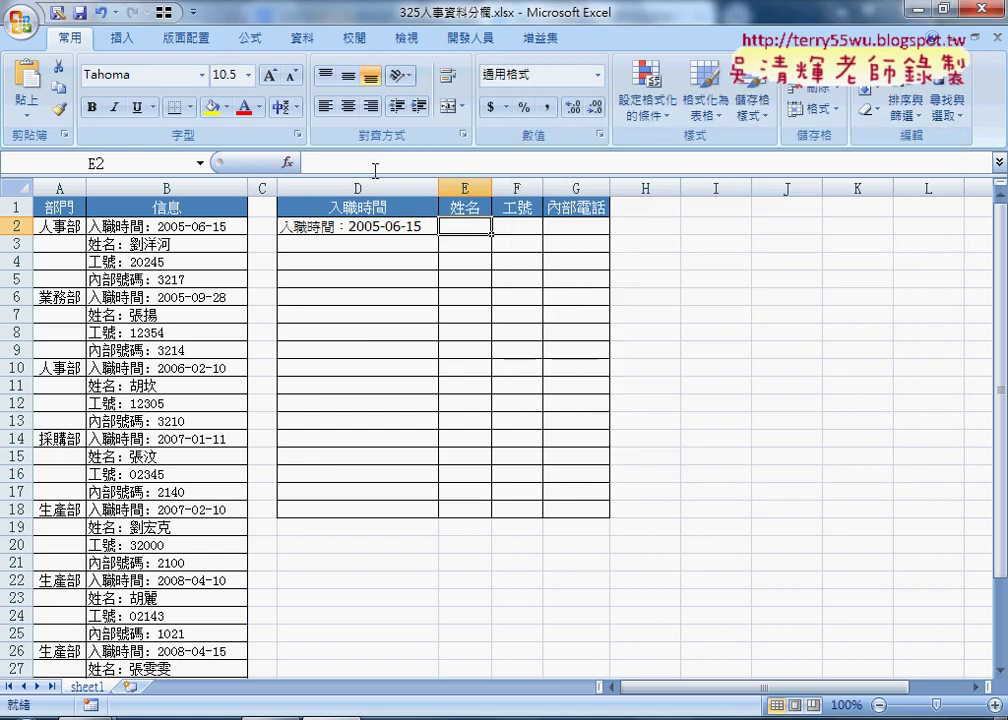
pyautogui.rightClick(370, 168)
pyautogui.click(412, 232)
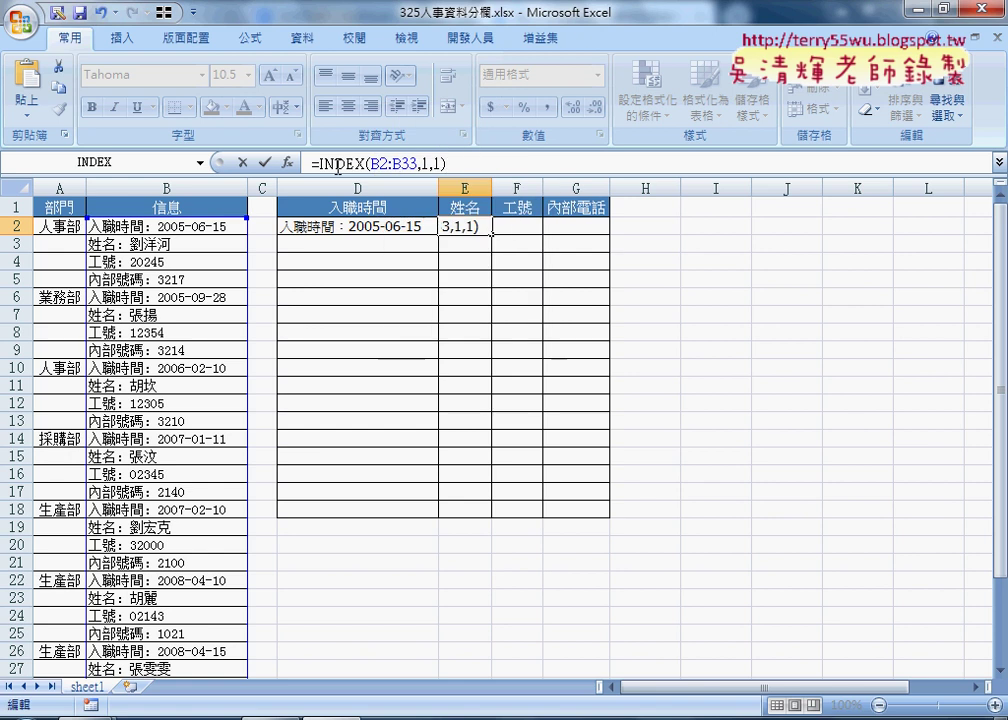
pyautogui.click(265, 162)
# - Change E2's INDEX row argument to 2 and autofit column E to the name entry
pyautogui.click(287, 162)
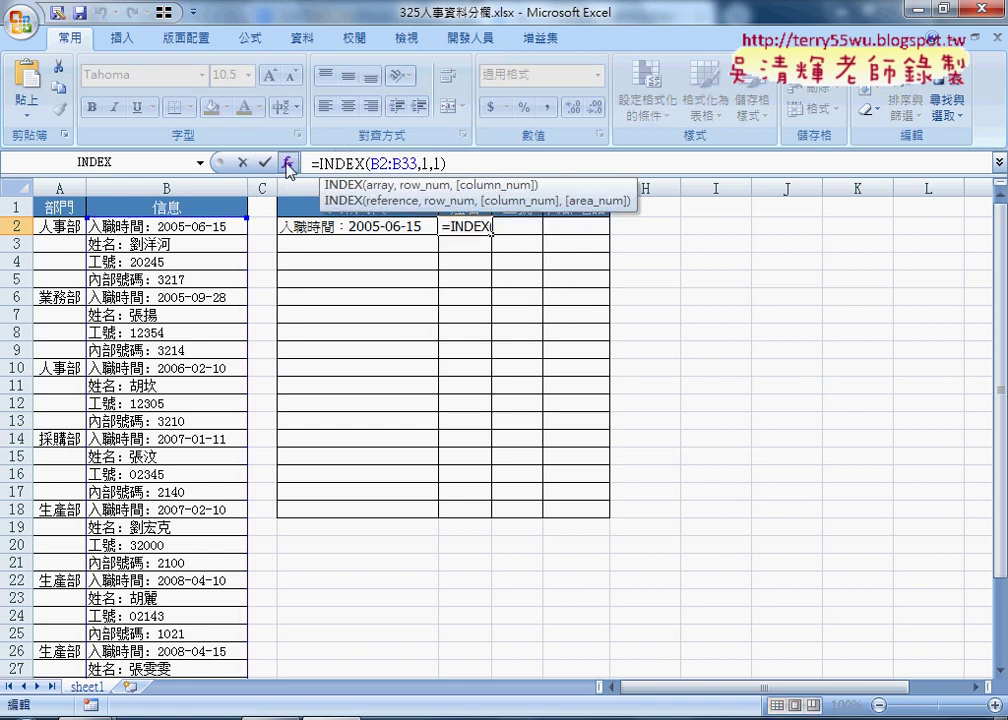
pyautogui.click(287, 162)
pyautogui.click(749, 368)
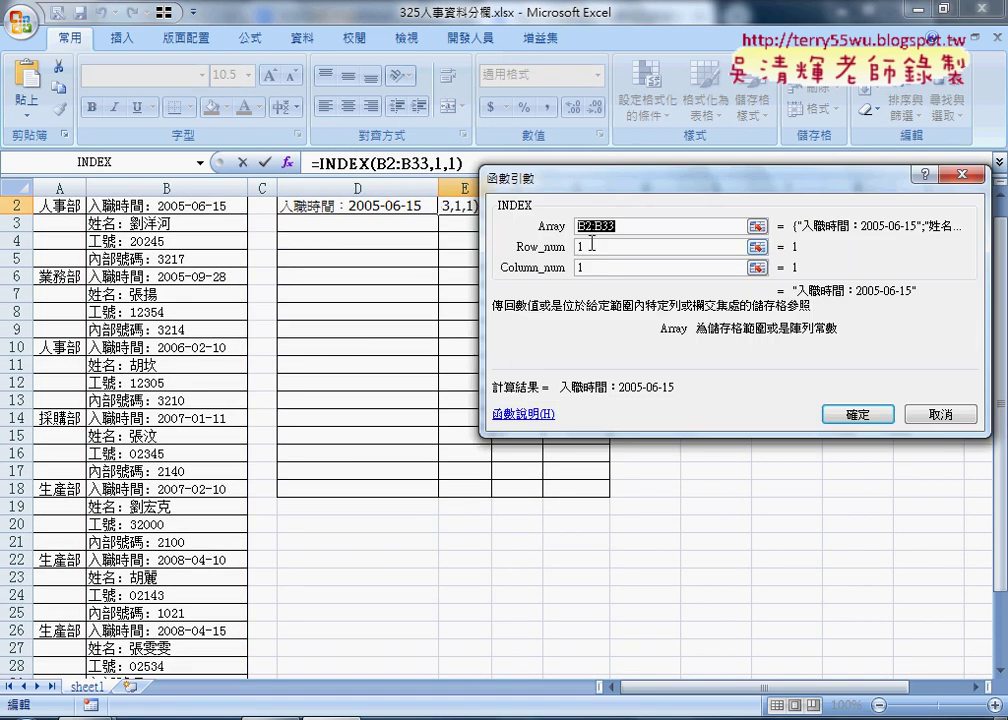
pyautogui.moveTo(496, 173); pyautogui.dragTo(486, 298)
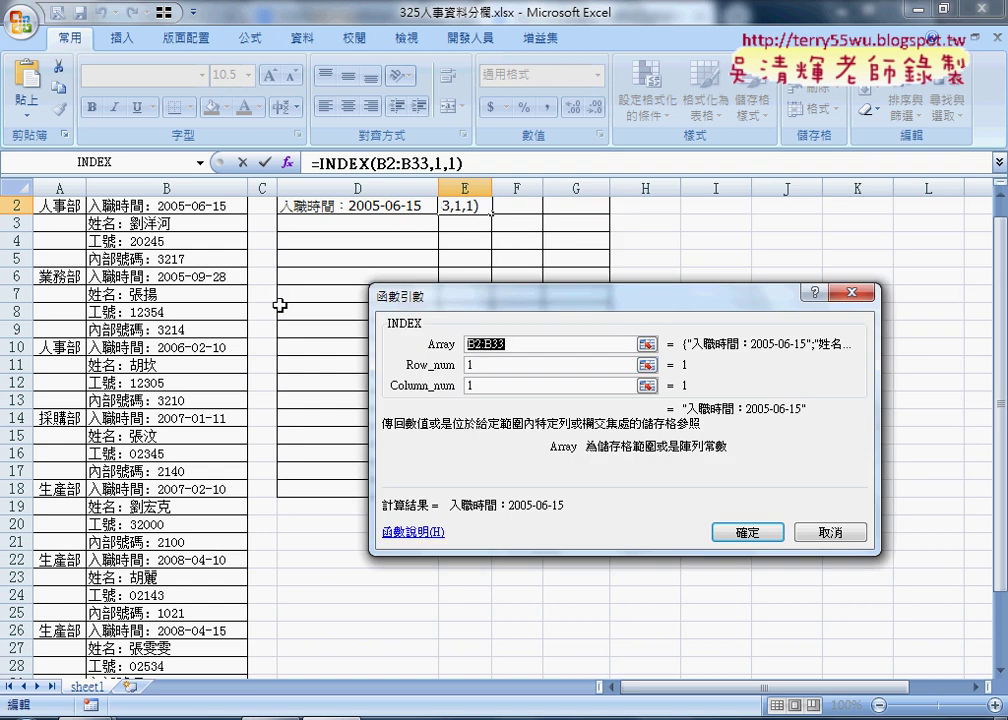
pyautogui.click(470, 363)
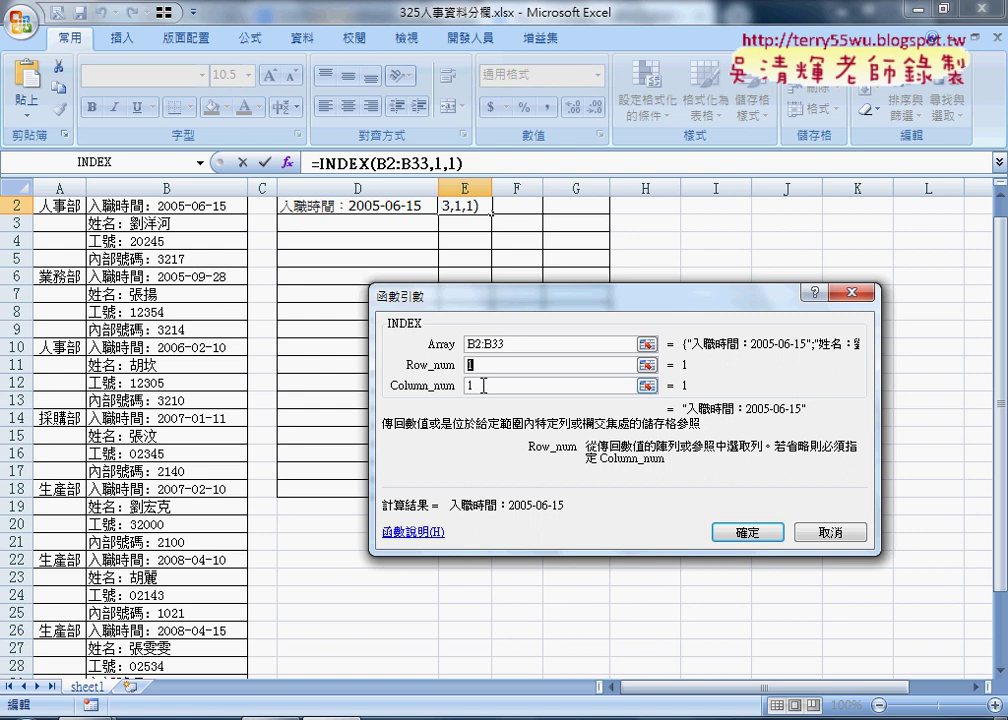
pyautogui.write('2')
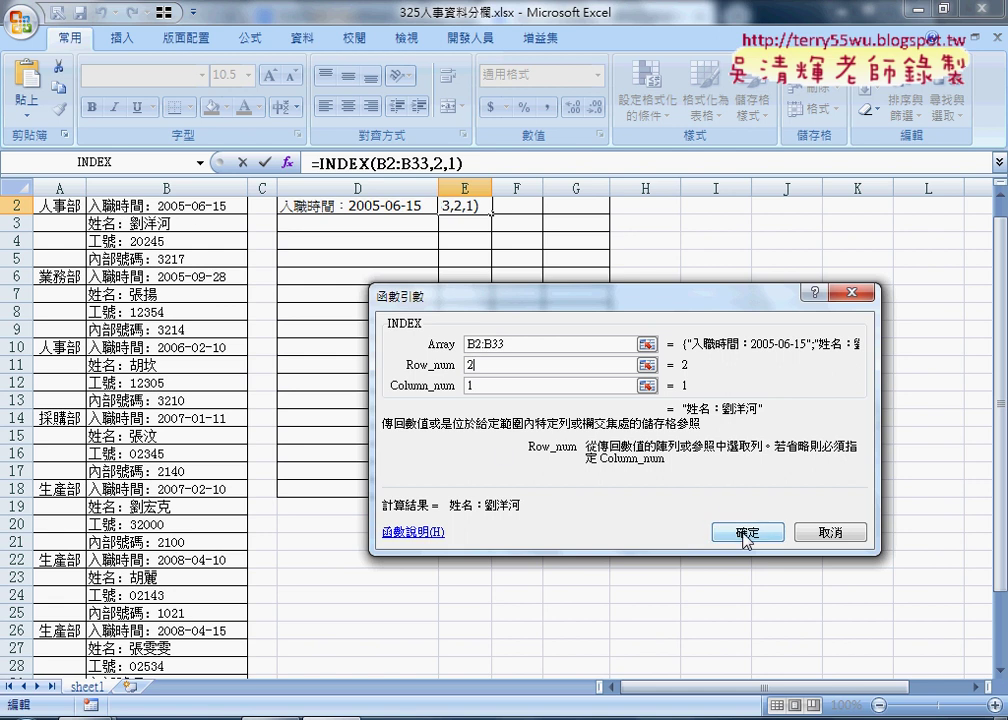
pyautogui.click(745, 540)
pyautogui.doubleClick(491, 188)
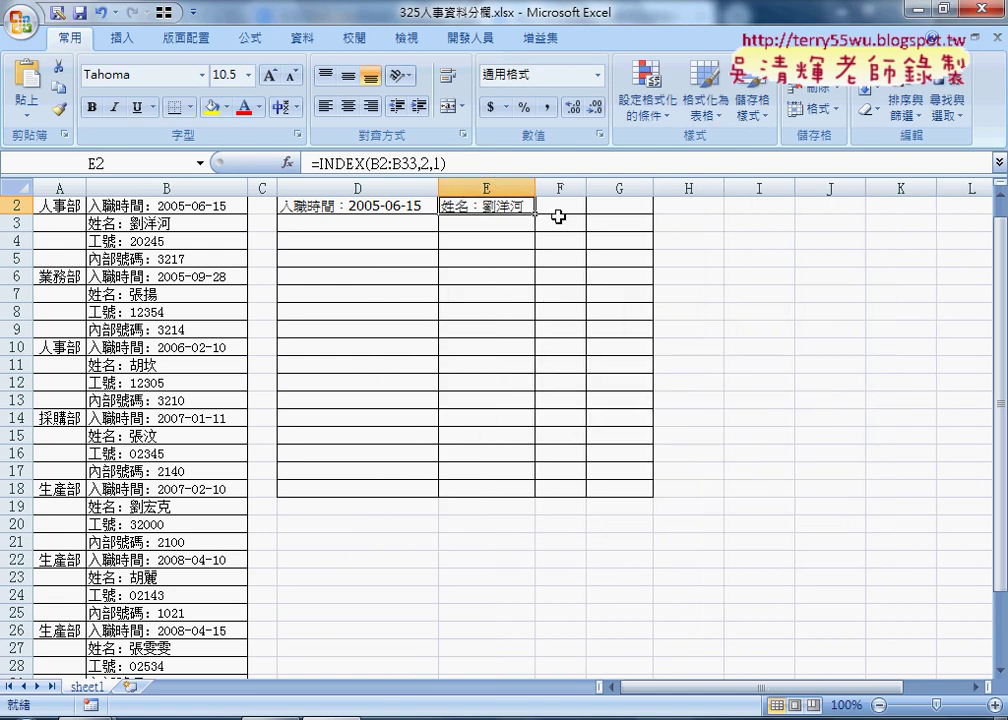
pyautogui.click(560, 207)
pyautogui.click(510, 207)
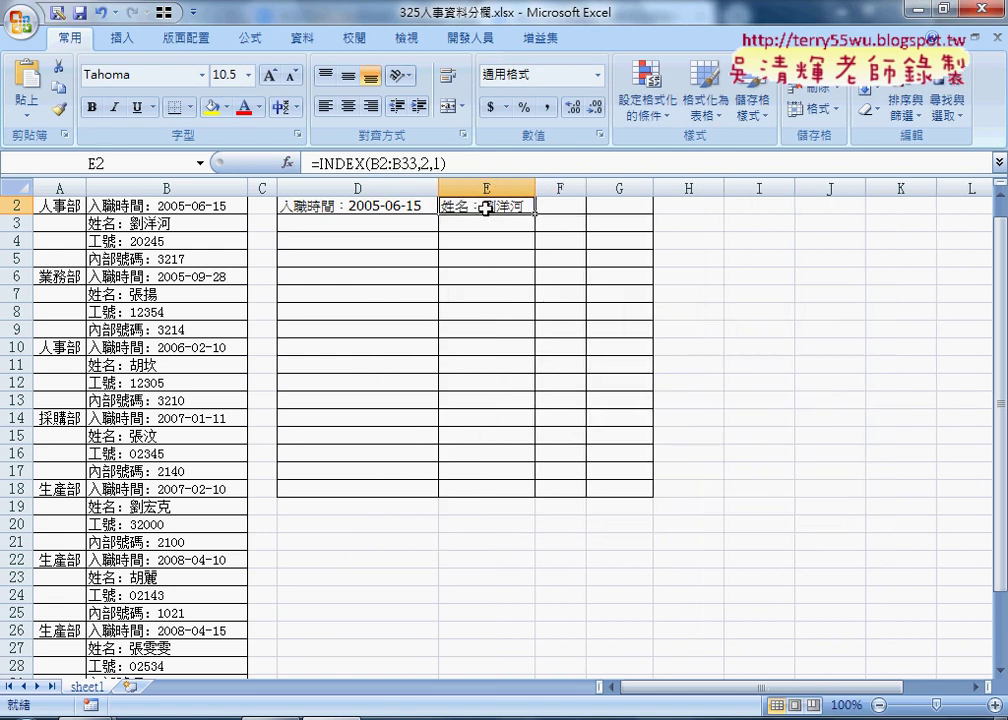
pyautogui.click(402, 206)
pyautogui.click(491, 207)
pyautogui.click(556, 207)
pyautogui.click(614, 207)
pyautogui.click(412, 226)
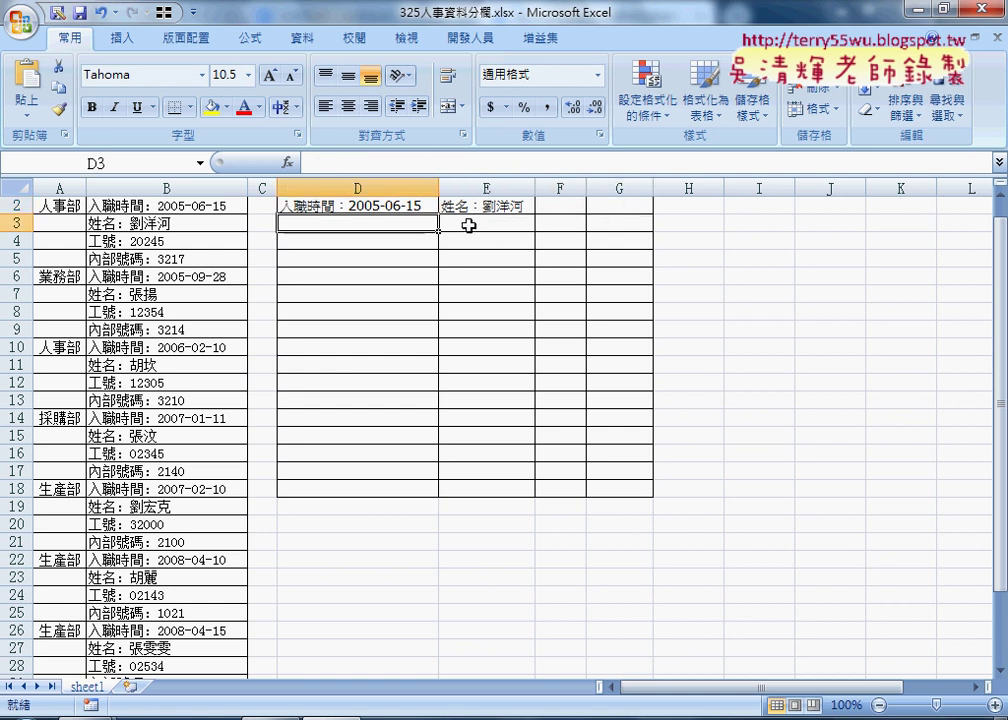
pyautogui.click(582, 221)
pyautogui.click(618, 224)
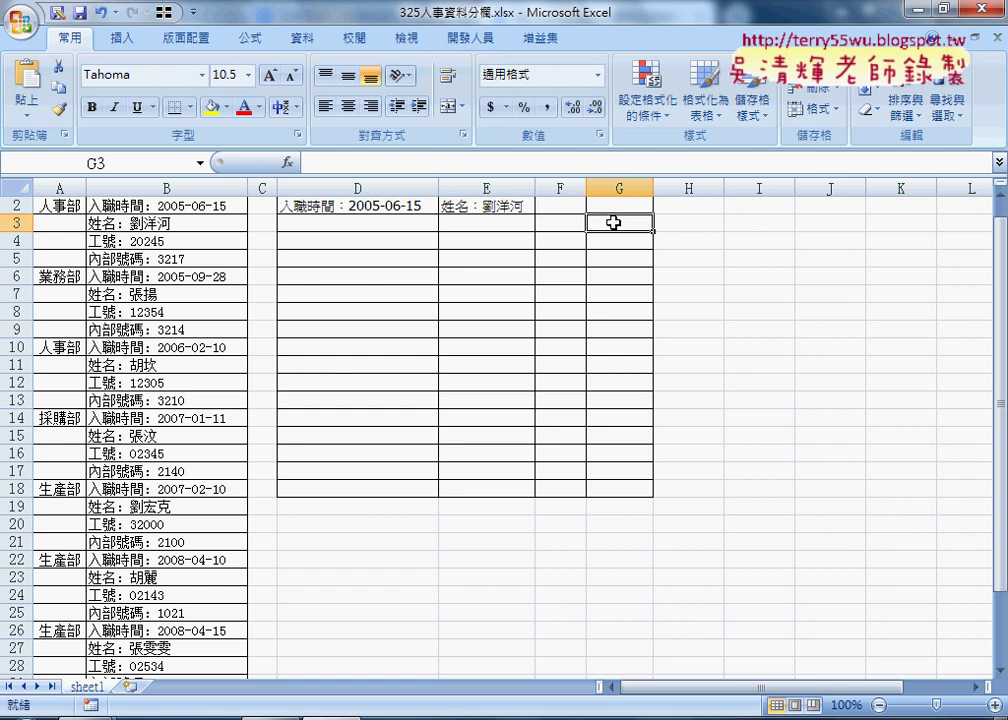
pyautogui.click(380, 207)
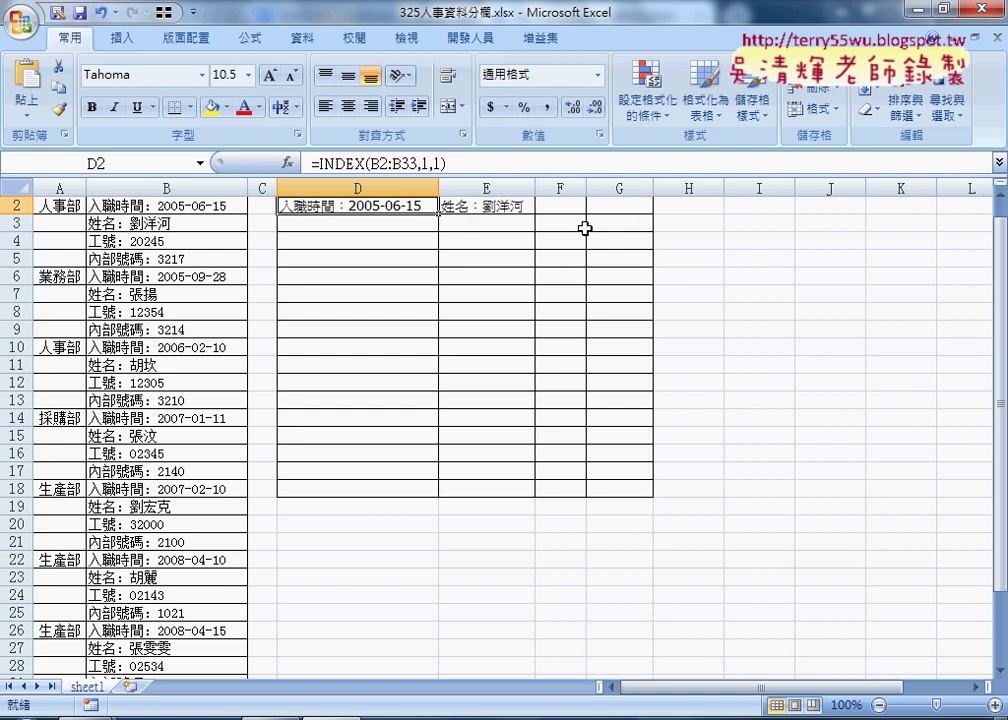
pyautogui.click(424, 163)
pyautogui.doubleClick(427, 163)
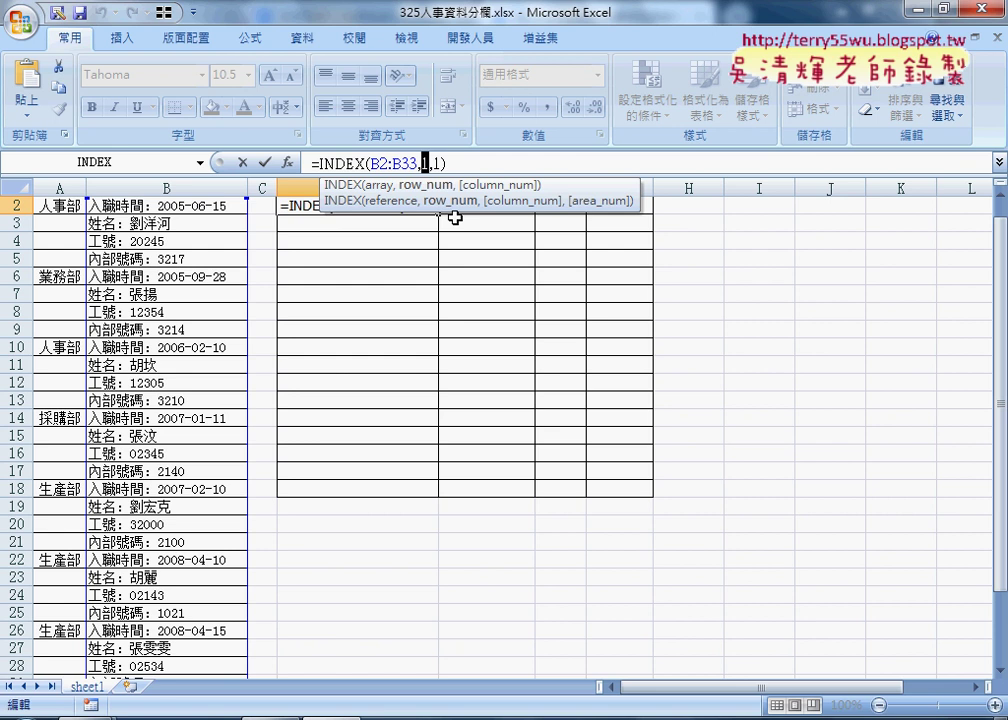
# - Reopen D2's INDEX arguments (B2:B33, 1, 1) in array form and select the Row_num value
pyautogui.click(287, 162)
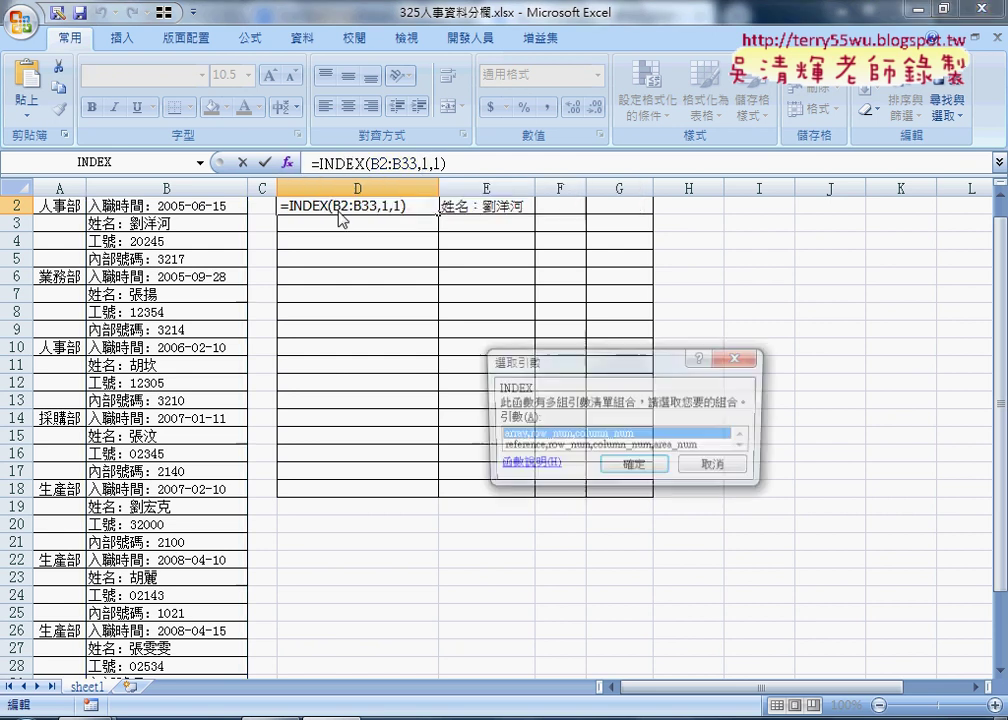
pyautogui.click(634, 467)
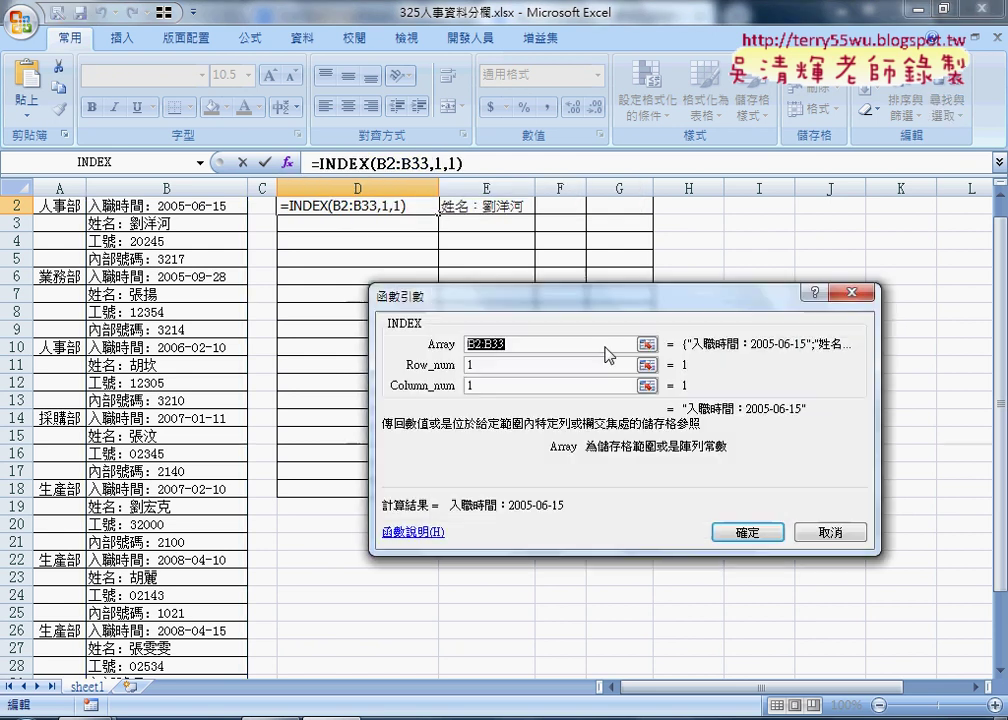
pyautogui.click(500, 387)
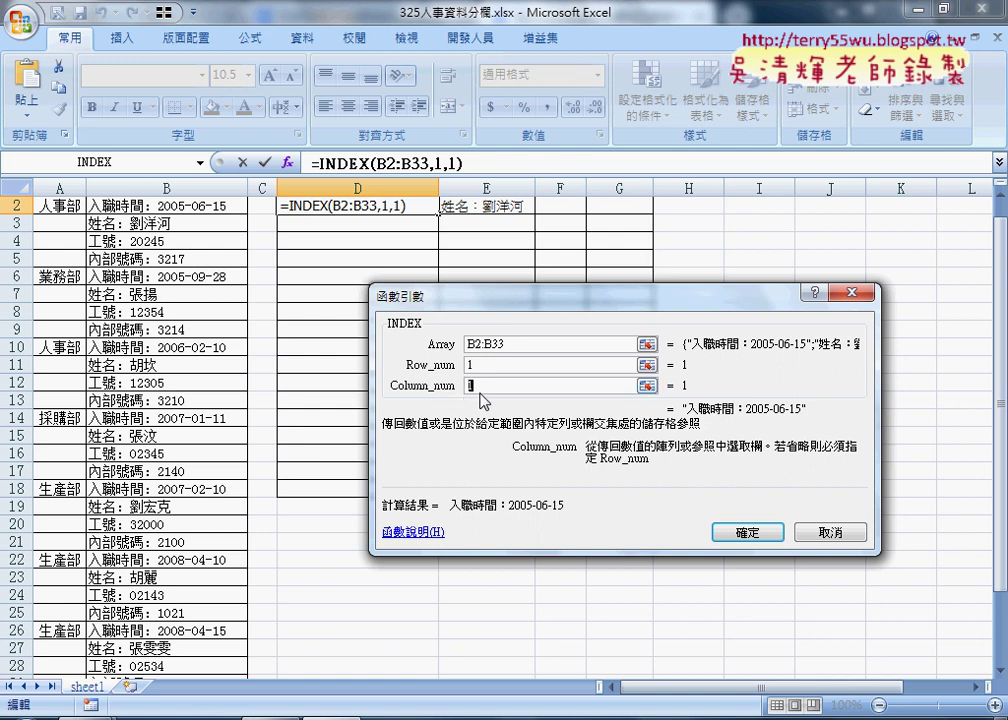
pyautogui.hotkey('shift', 'Tab')
pyautogui.hotkey('shift', 'Tab')
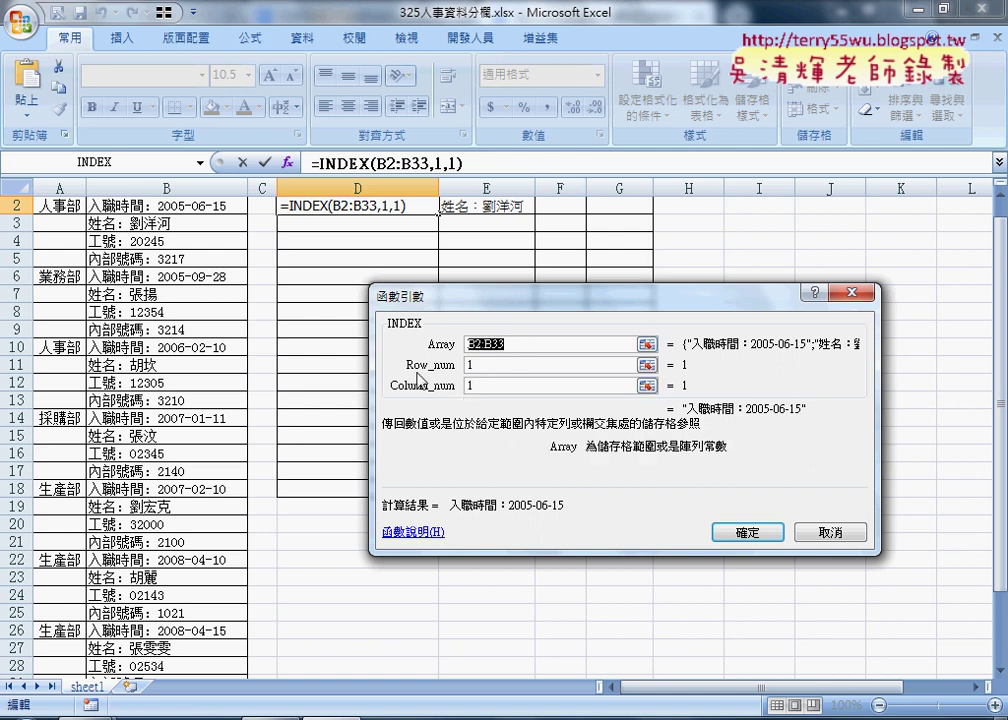
pyautogui.click(486, 366)
pyautogui.doubleClick(486, 366)
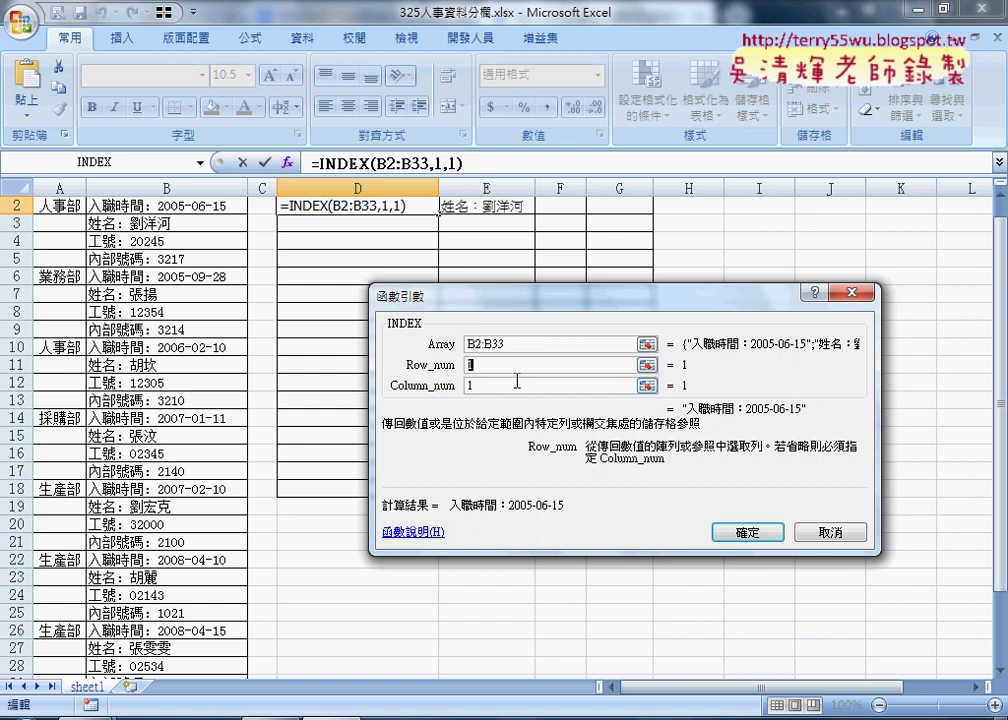